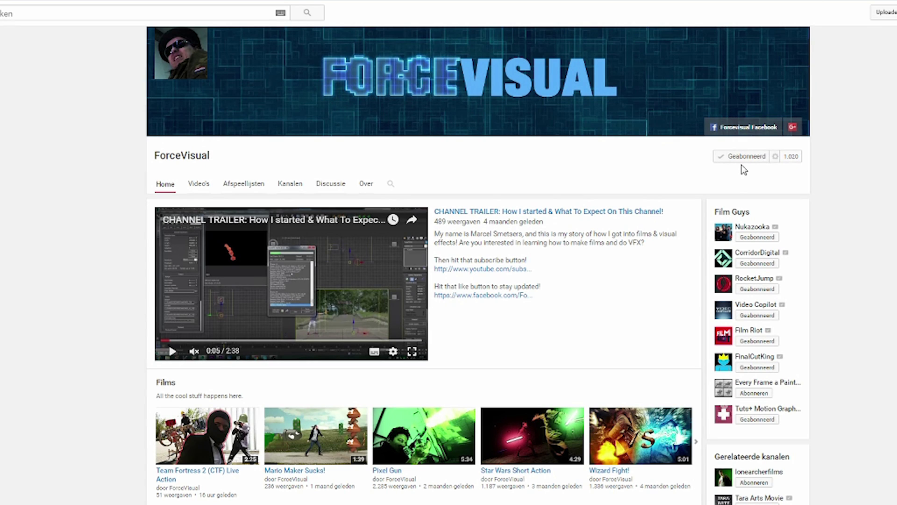
Open the ForceVisual channel's notification settings and enable all notifications for the channel.
{"action": "left_click", "coordinate": [775, 157]}
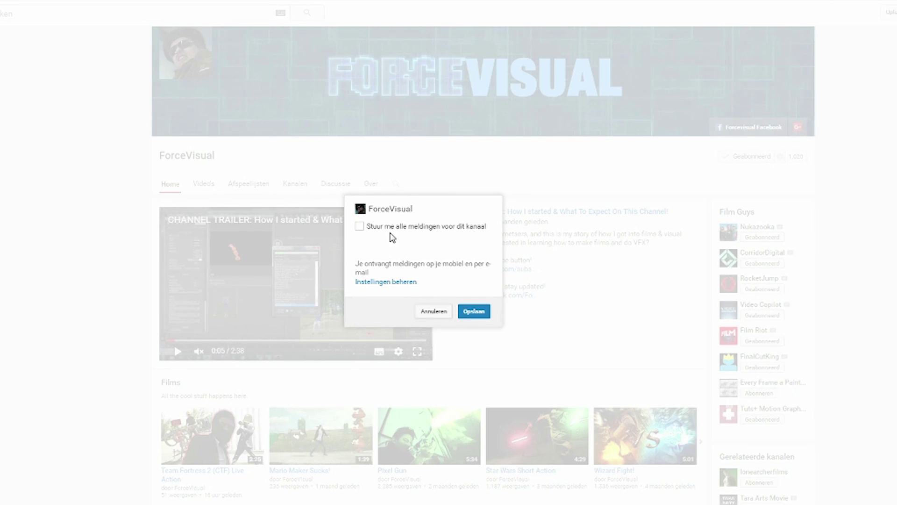
{"action": "left_click", "coordinate": [360, 227]}
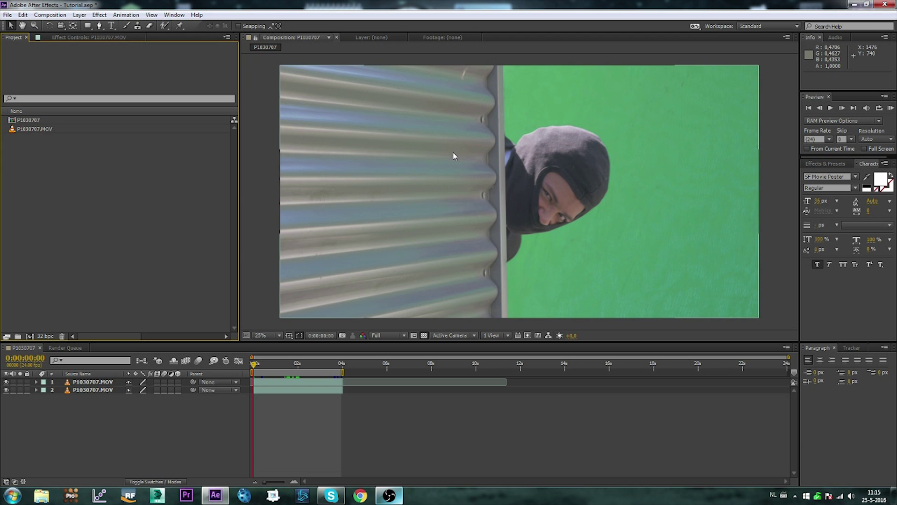
Compare the green-screen clip with the background clip beneath it at the start and at 0:00:00:16 by toggling the upper layer's visibility.
{"action": "left_click", "coordinate": [7, 382]}
{"action": "left_click", "coordinate": [7, 382]}
{"action": "left_click", "coordinate": [7, 382]}
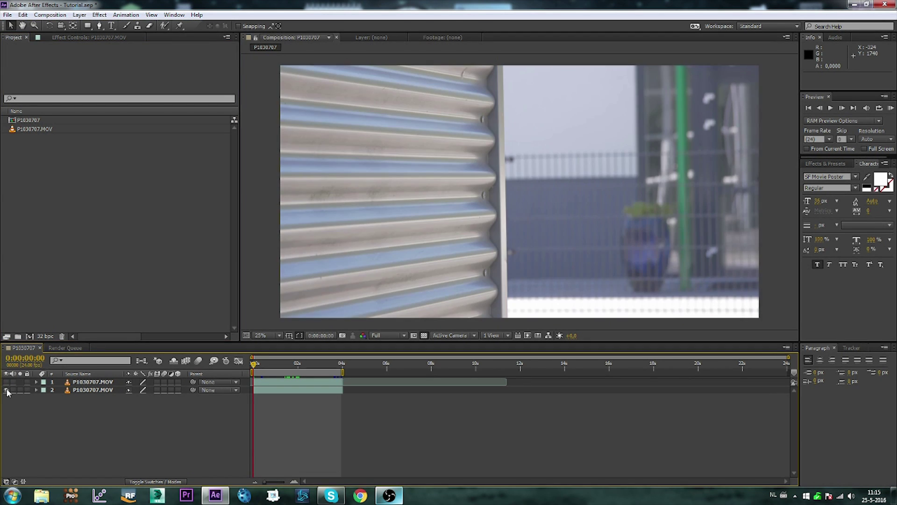
{"action": "left_click", "coordinate": [7, 382]}
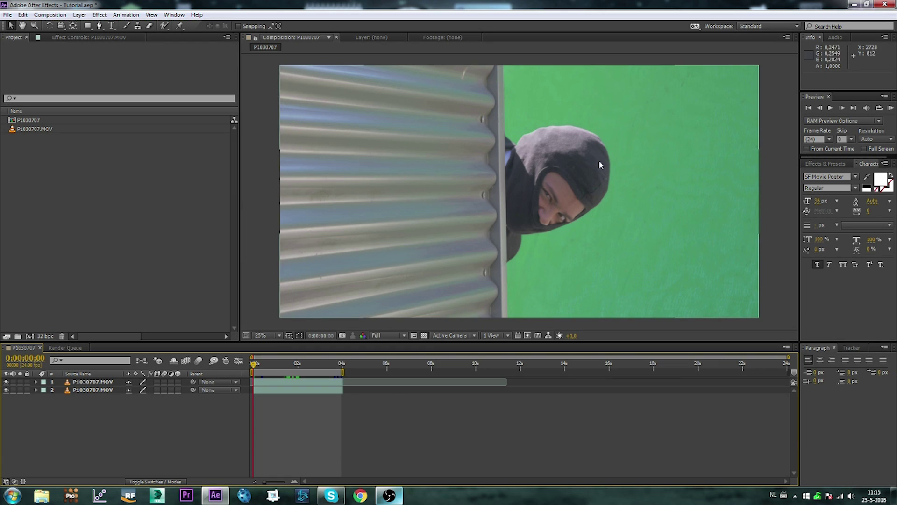
{"action": "left_click", "coordinate": [271, 367]}
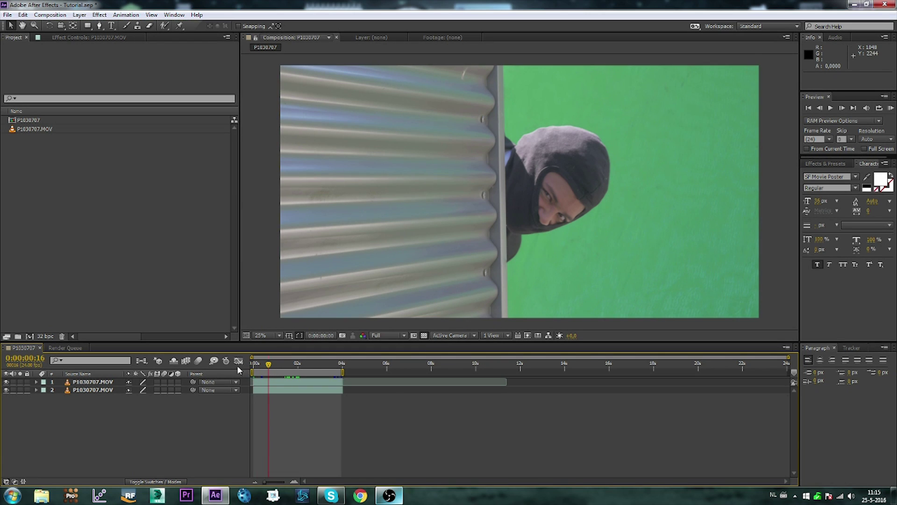
{"action": "left_click", "coordinate": [7, 382]}
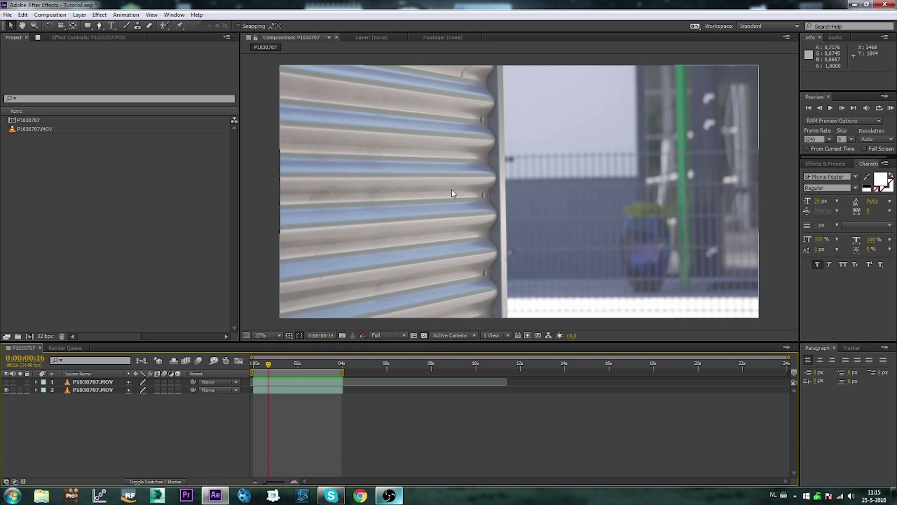
{"action": "left_click", "coordinate": [7, 383]}
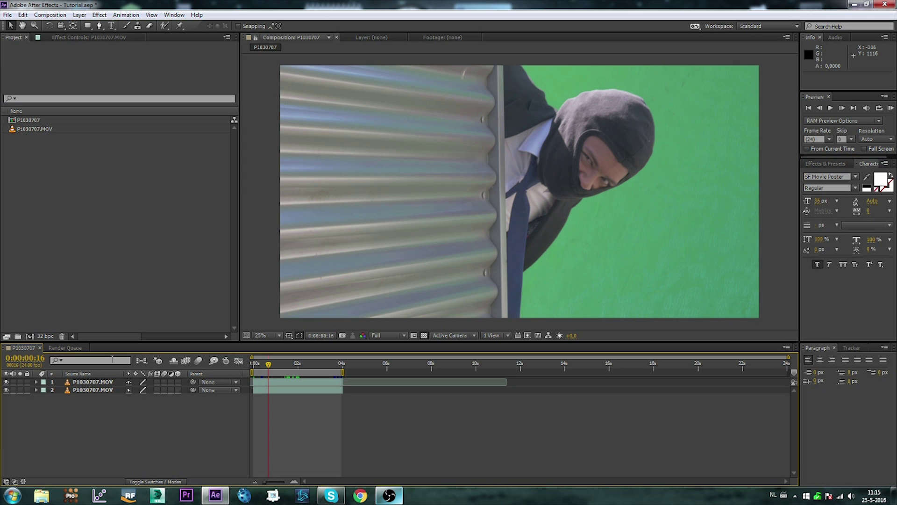
Rename the upper green-screen layer with the actor's name and the lower background layer as bg.
{"action": "left_click", "coordinate": [96, 382]}
{"action": "key", "text": "Return"}
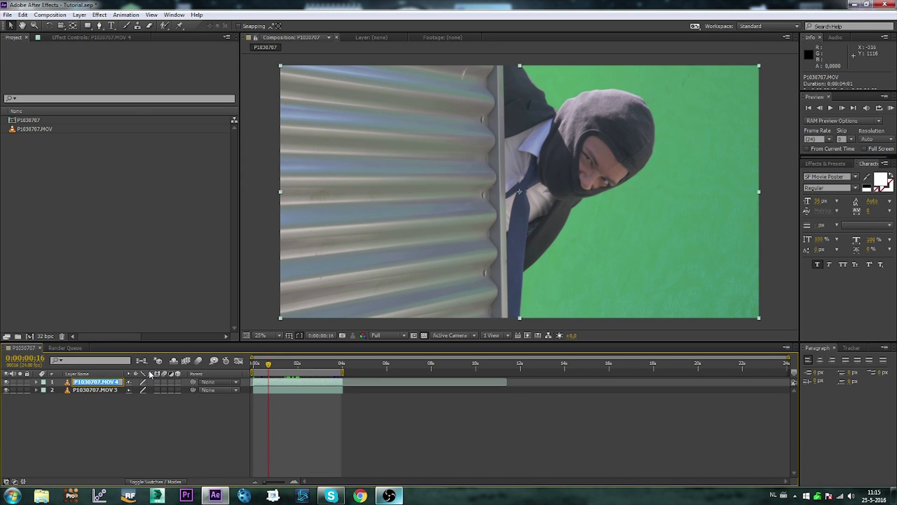
{"action": "type", "text": "Tyrell"}
{"action": "left_click", "coordinate": [130, 414]}
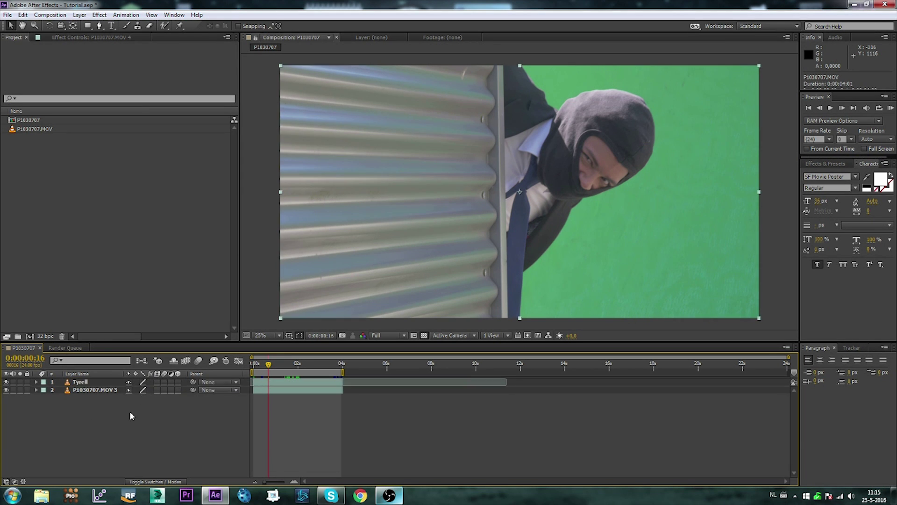
{"action": "right_click", "coordinate": [130, 390]}
{"action": "left_click", "coordinate": [136, 384]}
{"action": "type", "text": "bg"}
{"action": "left_click", "coordinate": [122, 435]}
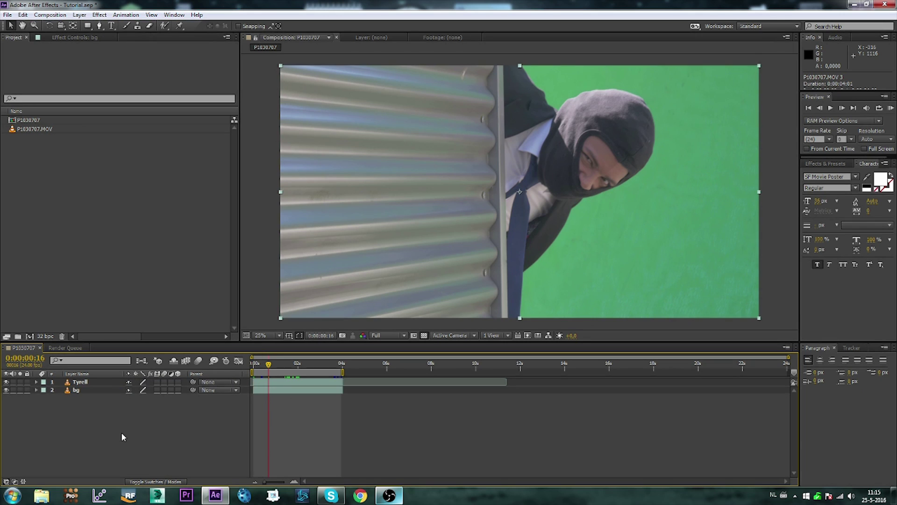
Apply Keylight (1.2) to the actor layer and sample the green backdrop as its Screen Colour.
{"action": "key", "text": "ctrl+Up"}
{"action": "key", "text": "Return"}
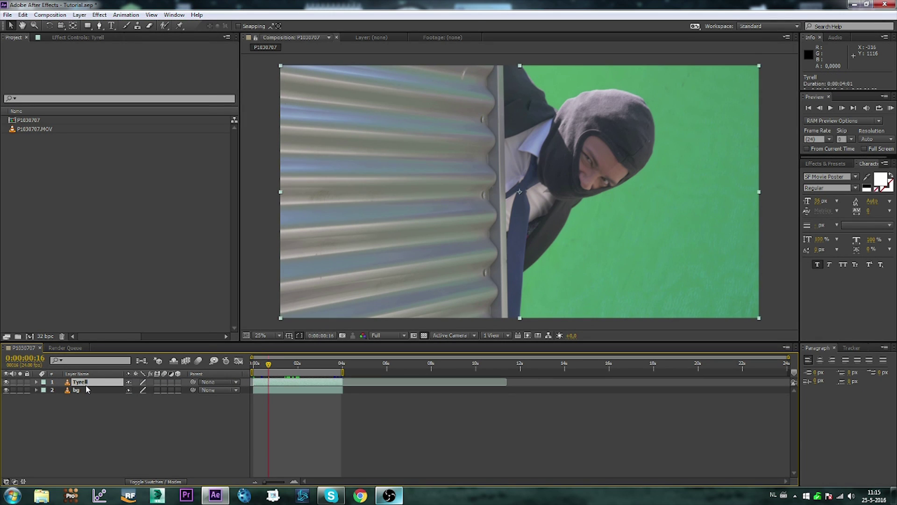
{"action": "right_click", "coordinate": [86, 387]}
{"action": "mouse_move", "coordinate": [150, 150]}
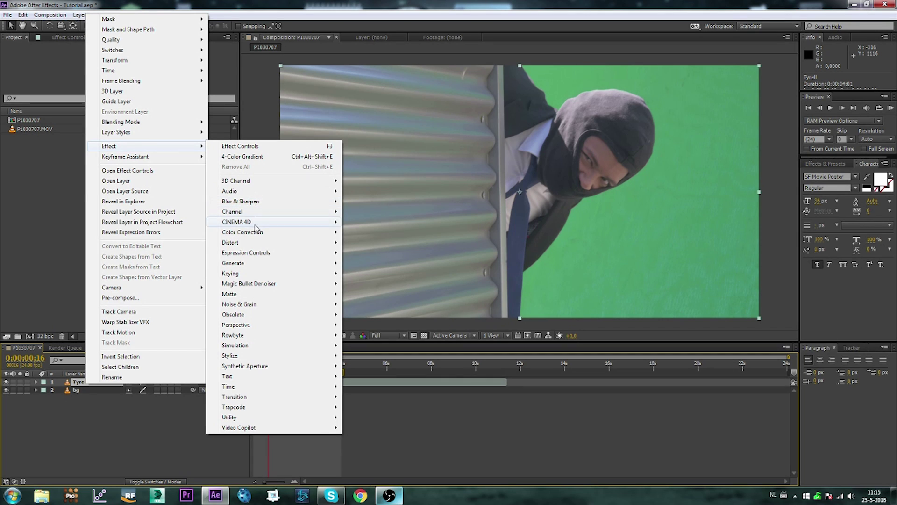
{"action": "mouse_move", "coordinate": [248, 274]}
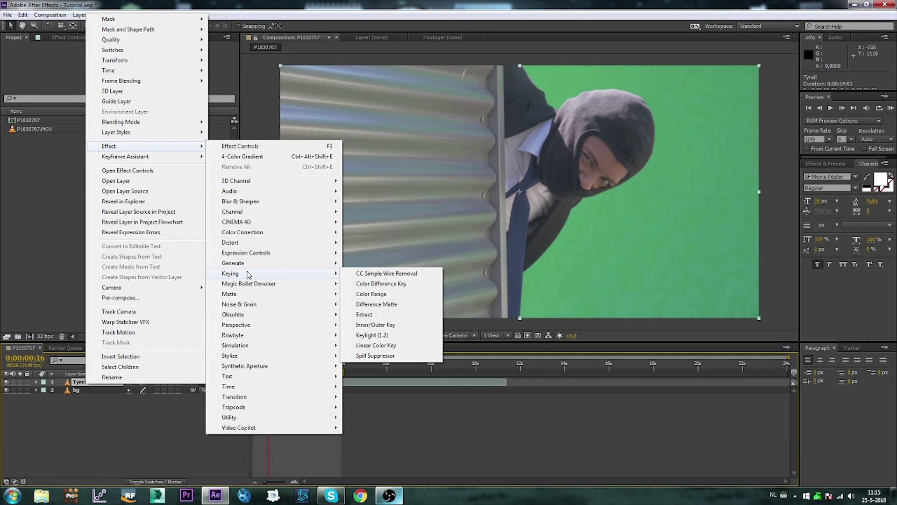
{"action": "left_click", "coordinate": [367, 341]}
{"action": "left_click", "coordinate": [144, 114]}
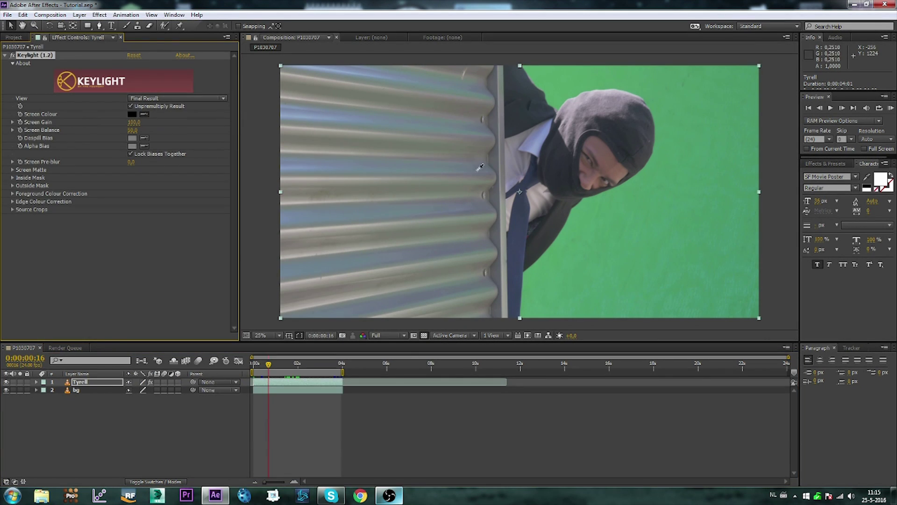
{"action": "left_click", "coordinate": [665, 194]}
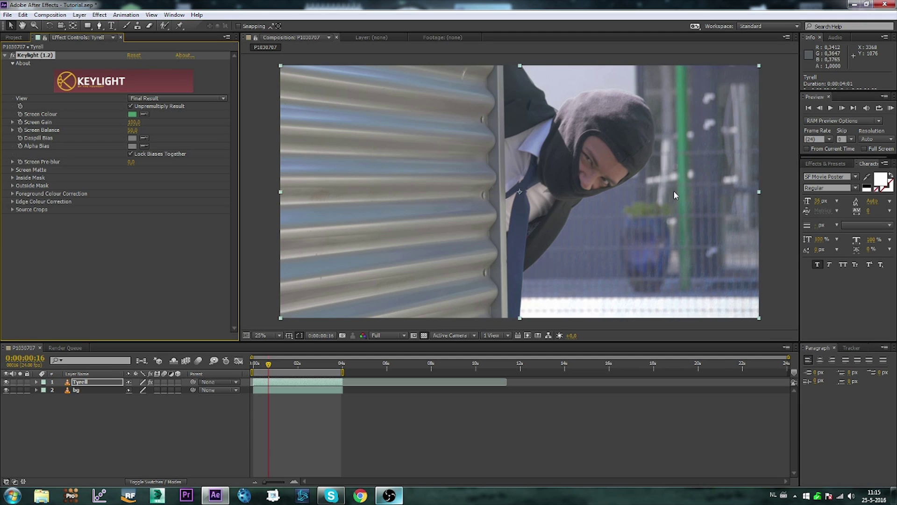
Clean the key's Screen Matte in Status view by adjusting Clip Black and Clip White, and return the view to Final Result.
{"action": "left_click", "coordinate": [193, 99]}
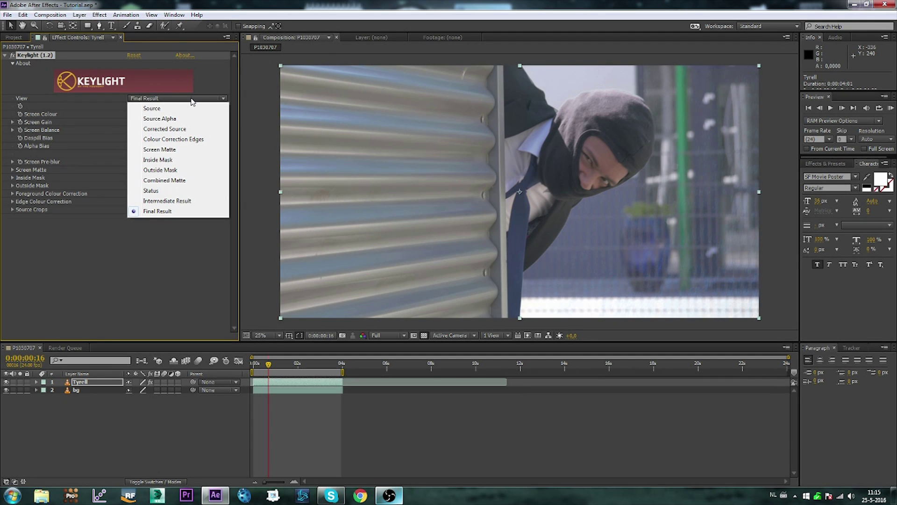
{"action": "left_click", "coordinate": [151, 191]}
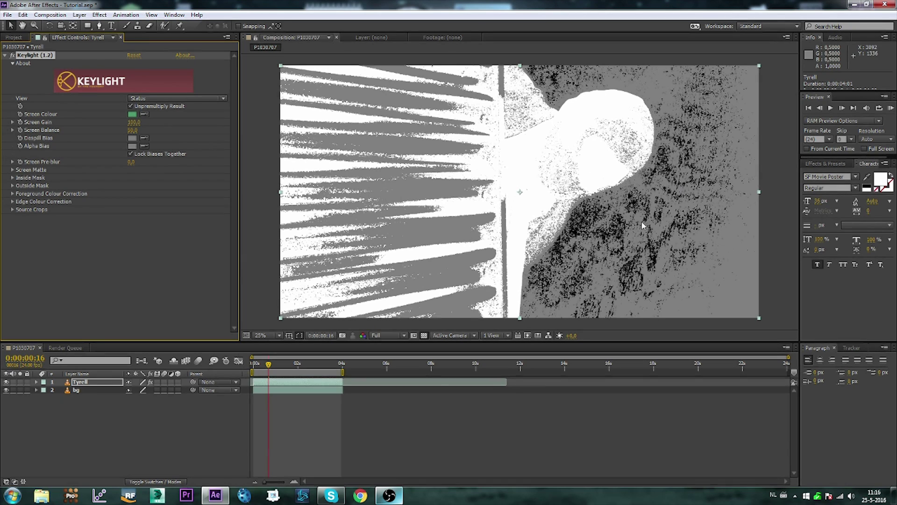
{"action": "left_click", "coordinate": [13, 170]}
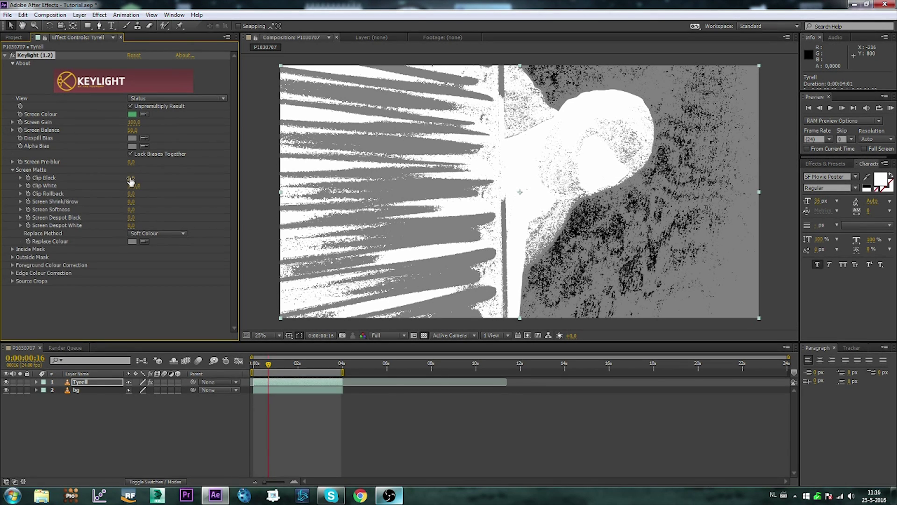
{"action": "mouse_move", "coordinate": [132, 178]}
{"action": "left_mouse_down"}
{"action": "mouse_move", "coordinate": [142, 175]}
{"action": "mouse_move", "coordinate": [130, 185]}
{"action": "left_mouse_up"}
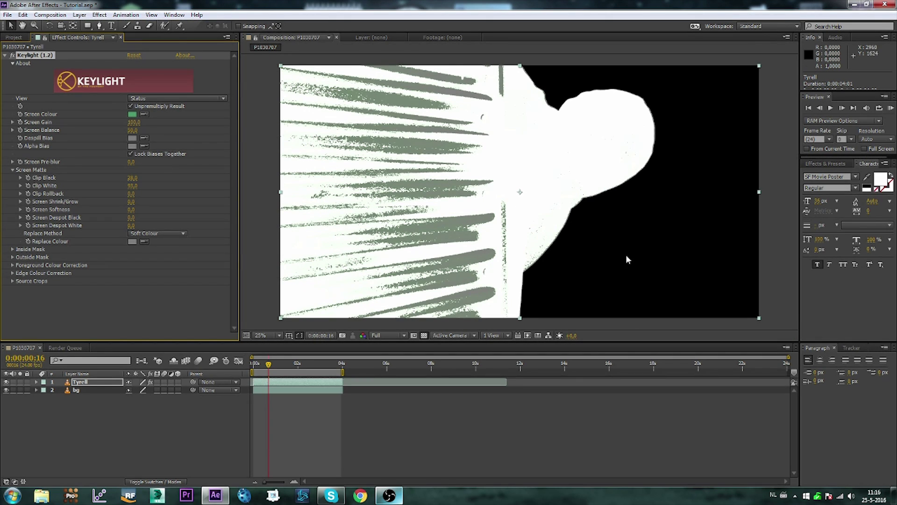
{"action": "left_click", "coordinate": [150, 98]}
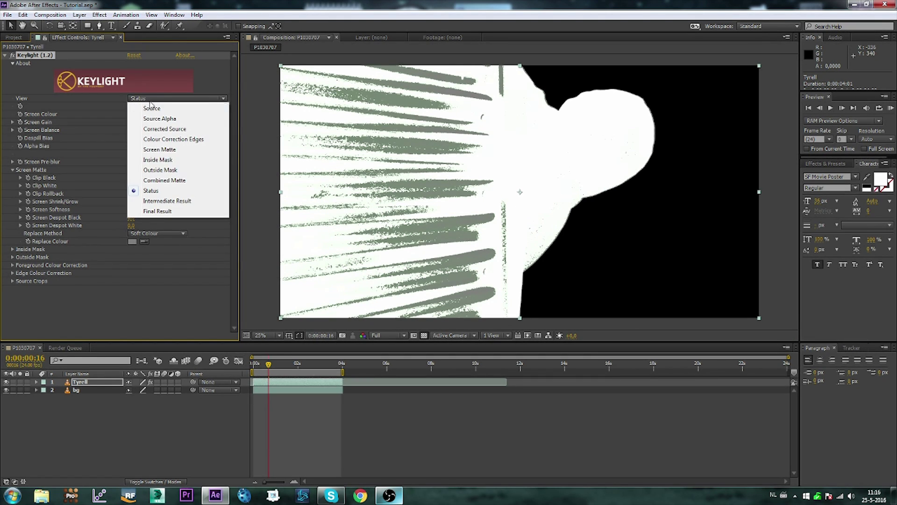
{"action": "left_click", "coordinate": [158, 212]}
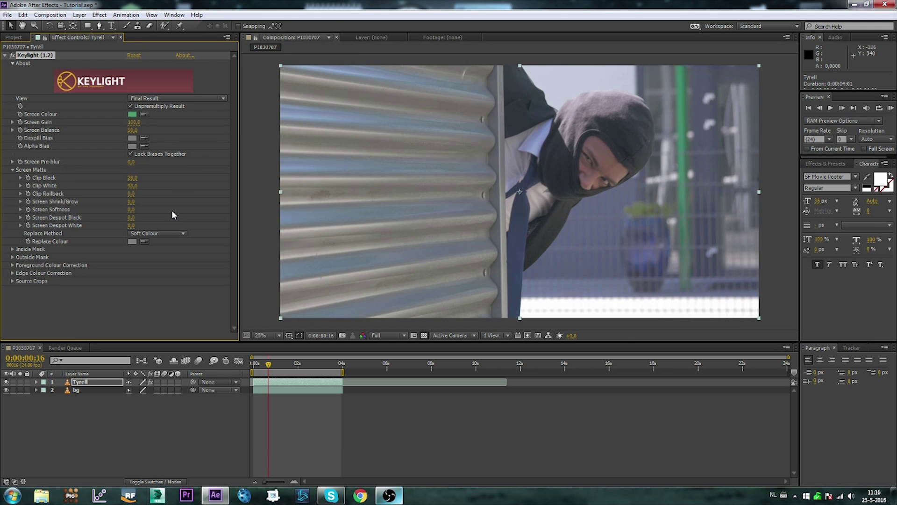
Check the keyed actor against the background by toggling the actor layer's visibility.
{"action": "left_click", "coordinate": [7, 382]}
{"action": "left_click", "coordinate": [7, 382]}
{"action": "left_click", "coordinate": [6, 383]}
{"action": "left_click", "coordinate": [7, 383]}
{"action": "left_click", "coordinate": [6, 382]}
{"action": "left_click", "coordinate": [7, 382]}
Pre-compose the keyed actor layer with all attributes moved into the new composition, naming it with only the actor's name.
{"action": "left_click", "coordinate": [75, 382]}
{"action": "key", "text": "Return"}
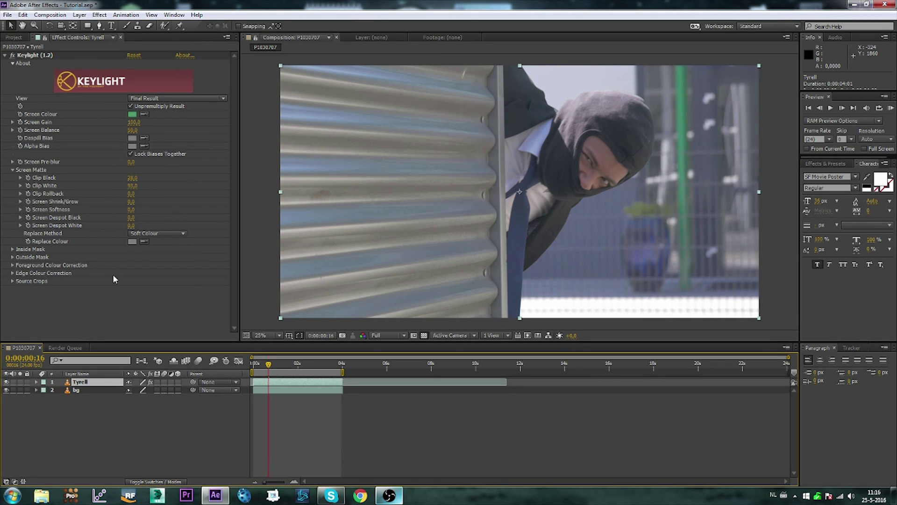
{"action": "left_click", "coordinate": [80, 14]}
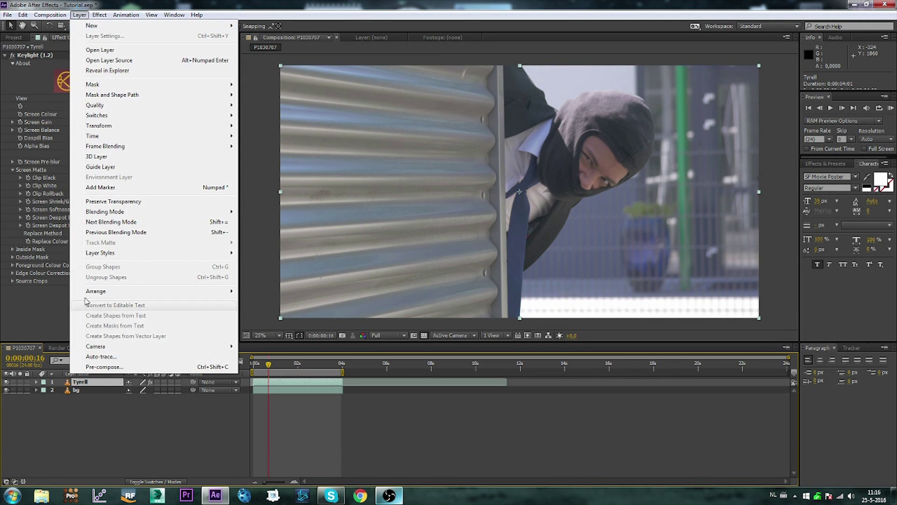
{"action": "left_click", "coordinate": [97, 371]}
{"action": "left_click", "coordinate": [20, 75]}
{"action": "left_click", "coordinate": [103, 24]}
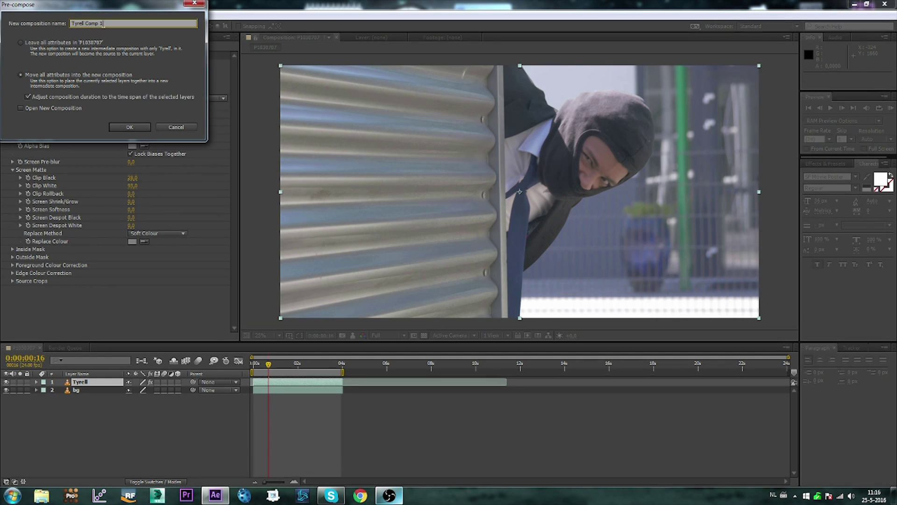
{"action": "key", "text": "BackSpace"}
{"action": "left_click", "coordinate": [143, 130]}
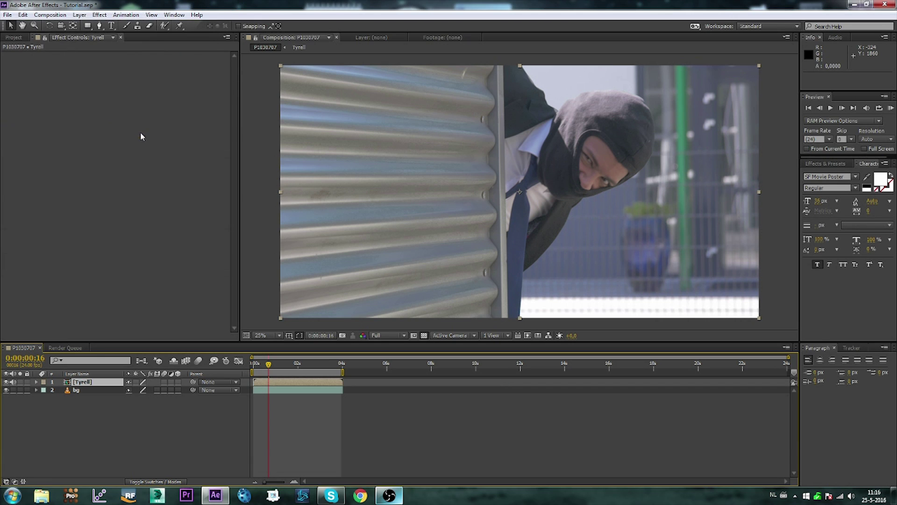
Add an adjustment layer above the actor composition and rename it Distort.
{"action": "left_click", "coordinate": [82, 409]}
{"action": "right_click", "coordinate": [82, 408]}
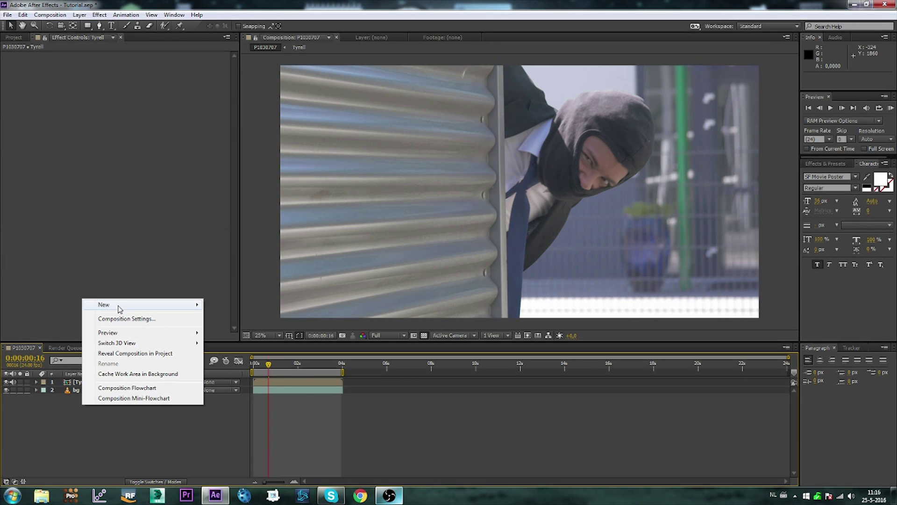
{"action": "mouse_move", "coordinate": [118, 308]}
{"action": "left_click", "coordinate": [238, 380]}
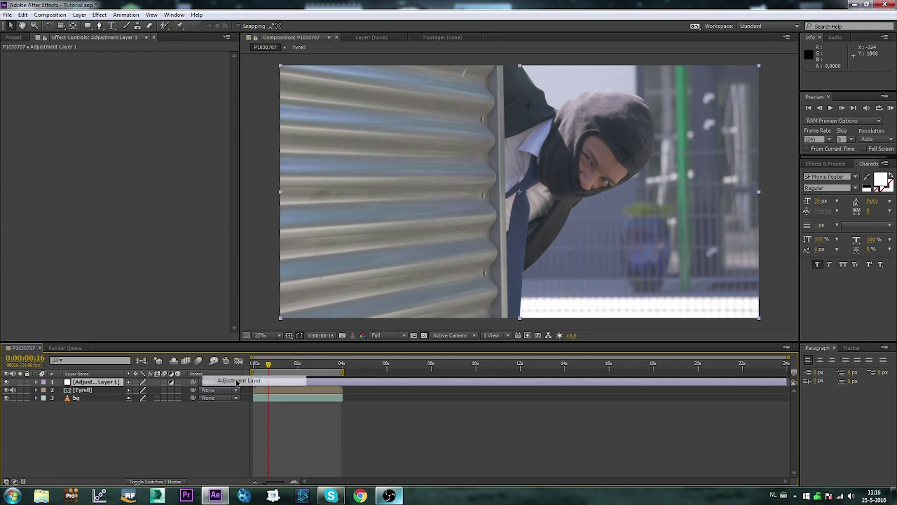
{"action": "right_click", "coordinate": [97, 384]}
{"action": "left_click", "coordinate": [123, 376]}
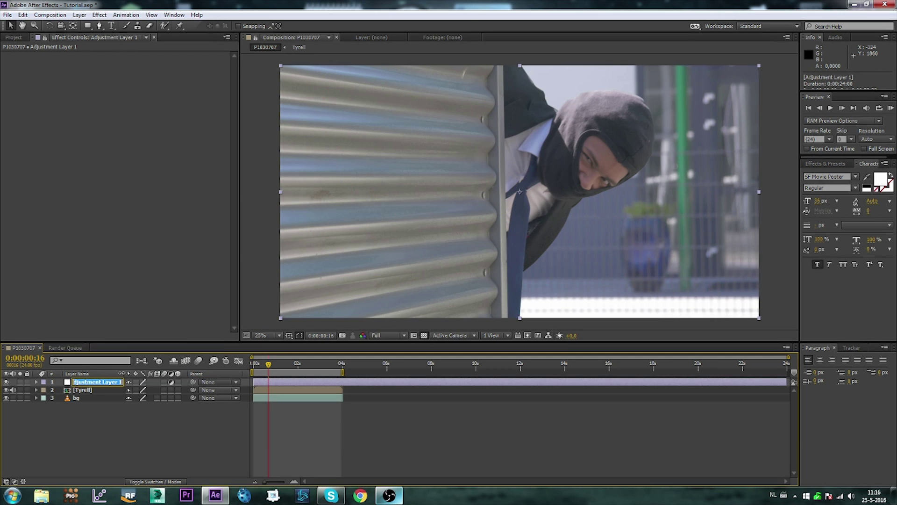
{"action": "type", "text": "Disto"}
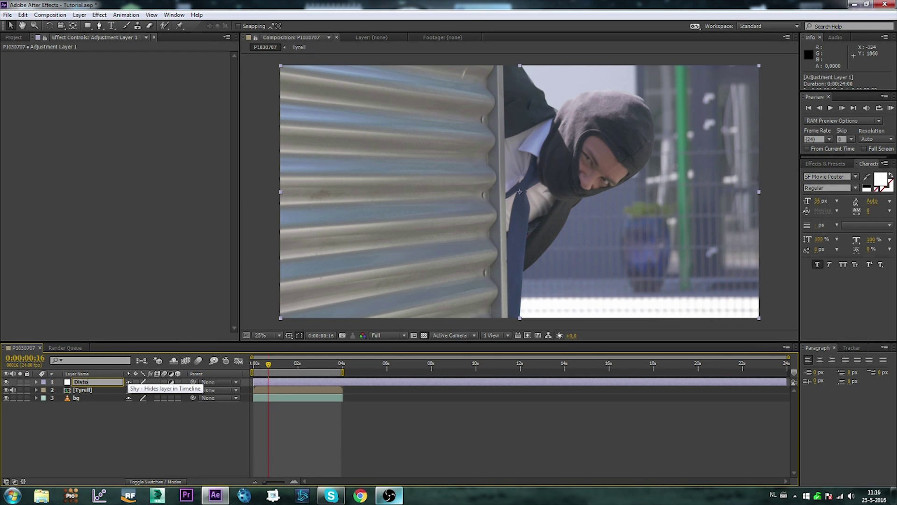
{"action": "type", "text": "rt"}
{"action": "left_click", "coordinate": [126, 449]}
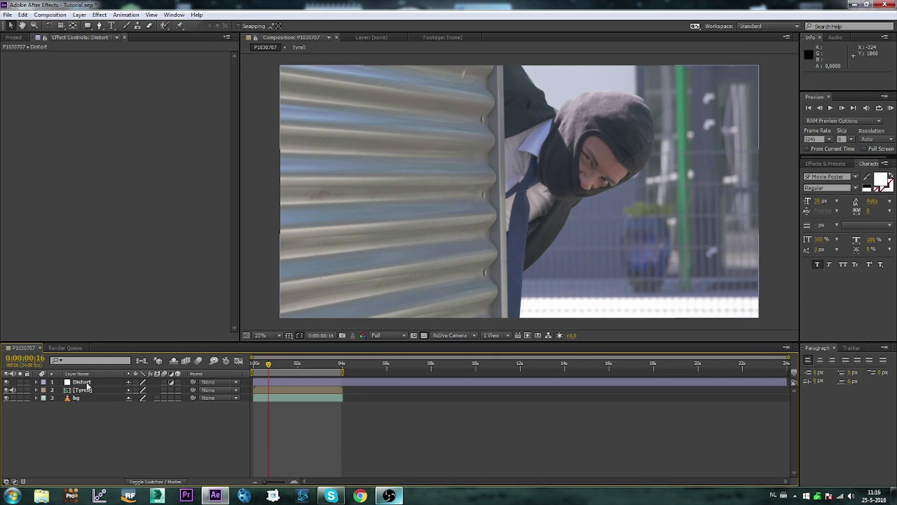
Apply the Displacement Map effect to the Distort layer and use the actor composition as the displacement map layer.
{"action": "right_click", "coordinate": [87, 386]}
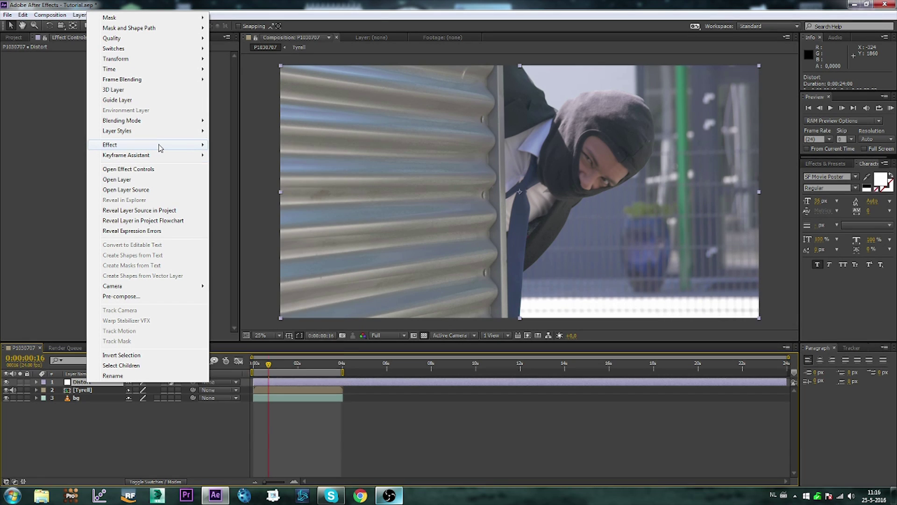
{"action": "mouse_move", "coordinate": [159, 148]}
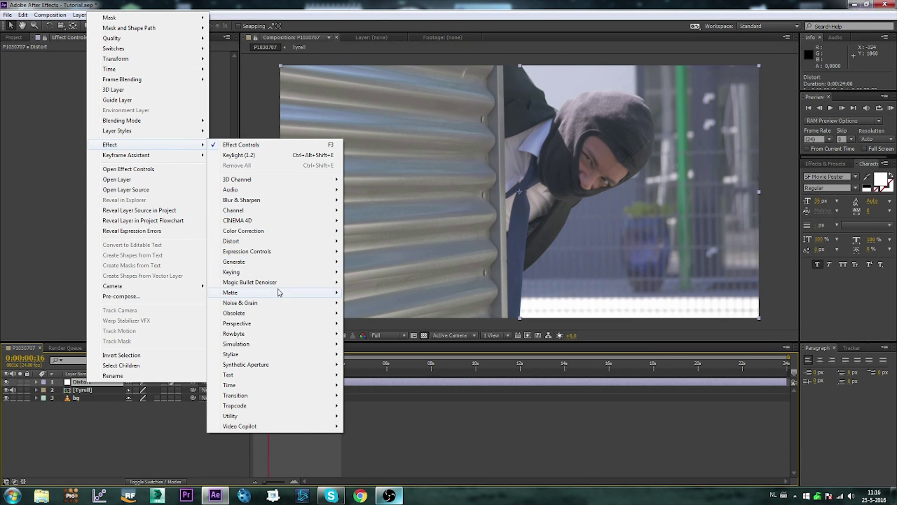
{"action": "mouse_move", "coordinate": [271, 242]}
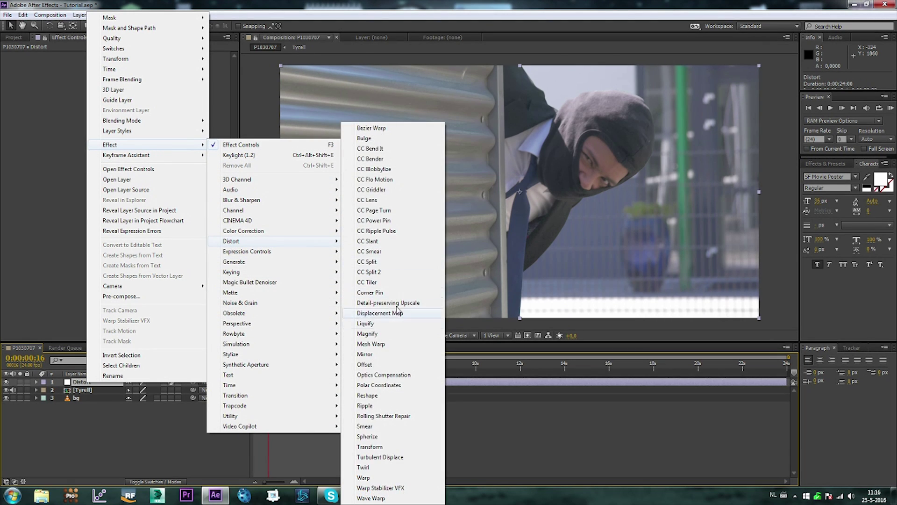
{"action": "left_click", "coordinate": [383, 313]}
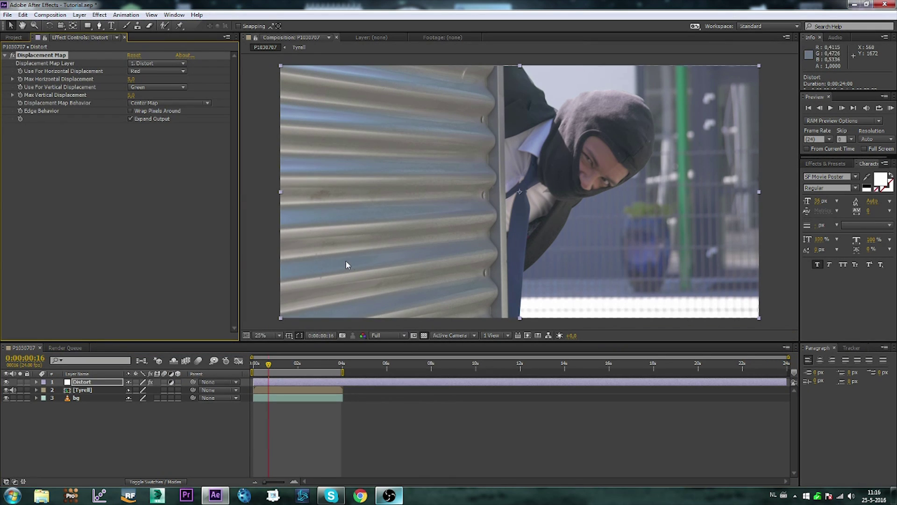
{"action": "left_click", "coordinate": [141, 65]}
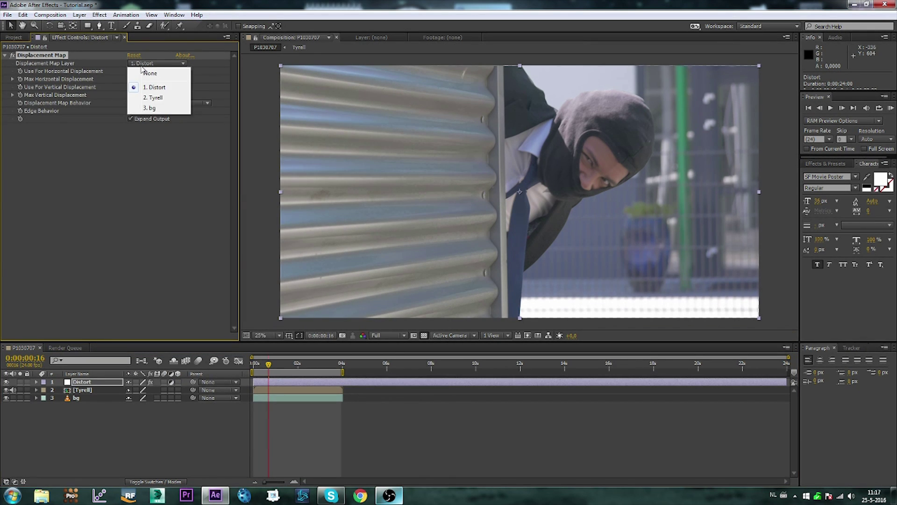
{"action": "left_click", "coordinate": [169, 102]}
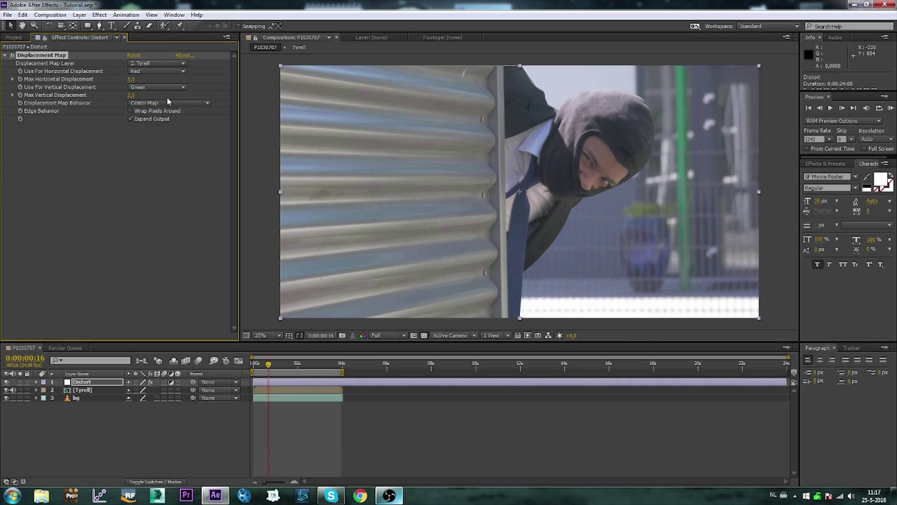
Check the Distort and actor layers by toggling their visibility, and hide the actor composition layer.
{"action": "left_click", "coordinate": [6, 382]}
{"action": "left_click", "coordinate": [6, 383]}
{"action": "left_click", "coordinate": [7, 390]}
{"action": "left_click", "coordinate": [6, 390]}
{"action": "left_click", "coordinate": [6, 390]}
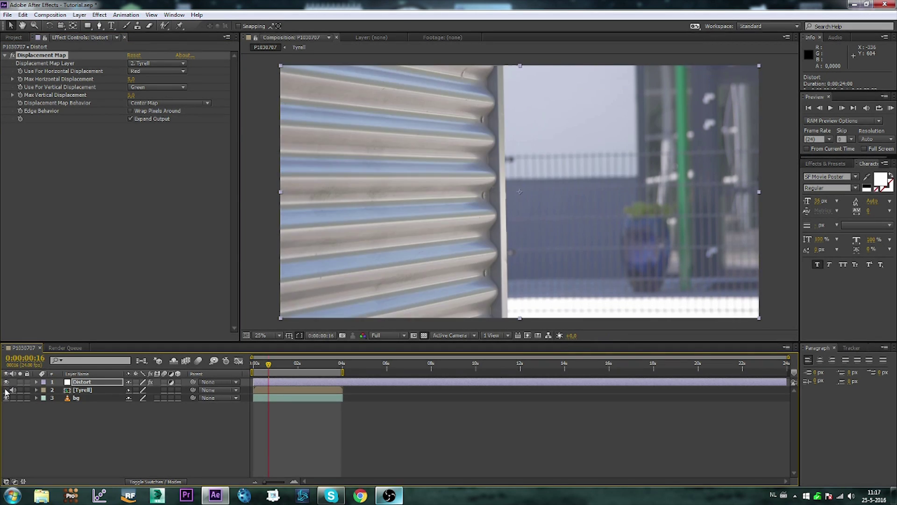
Set the Displacement Map's Max Horizontal Displacement and Max Vertical Displacement both to 30.
{"action": "left_click_drag", "start_coordinate": [132, 80], "coordinate": [146, 80]}
{"action": "left_click", "coordinate": [133, 79]}
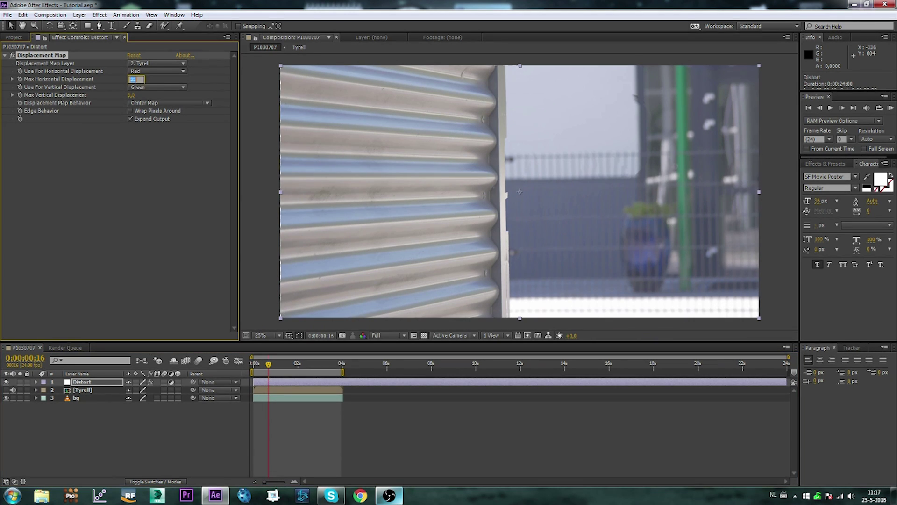
{"action": "type", "text": "30"}
{"action": "left_click", "coordinate": [132, 95]}
{"action": "type", "text": "30"}
{"action": "left_click", "coordinate": [126, 195]}
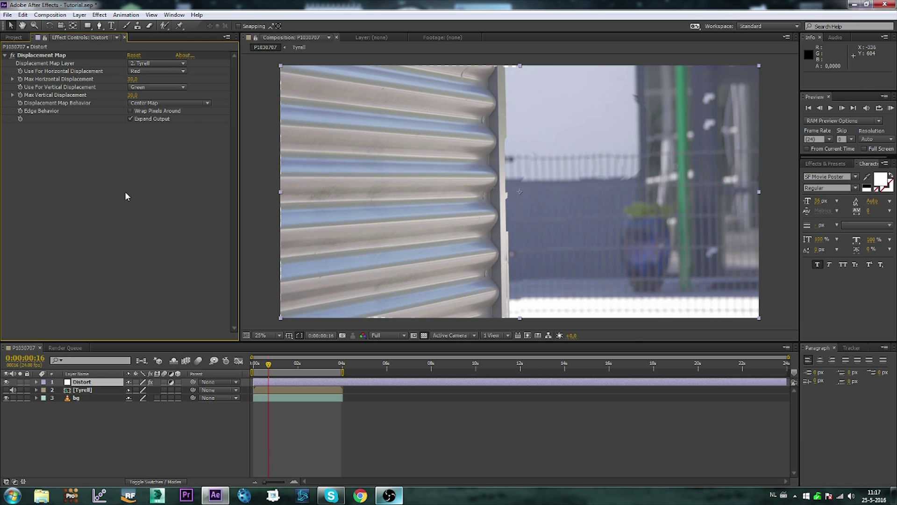
Move the current time to 0:00:01:00 and open the actor's pre-composition.
{"action": "left_click_drag", "start_coordinate": [269, 367], "coordinate": [278, 365]}
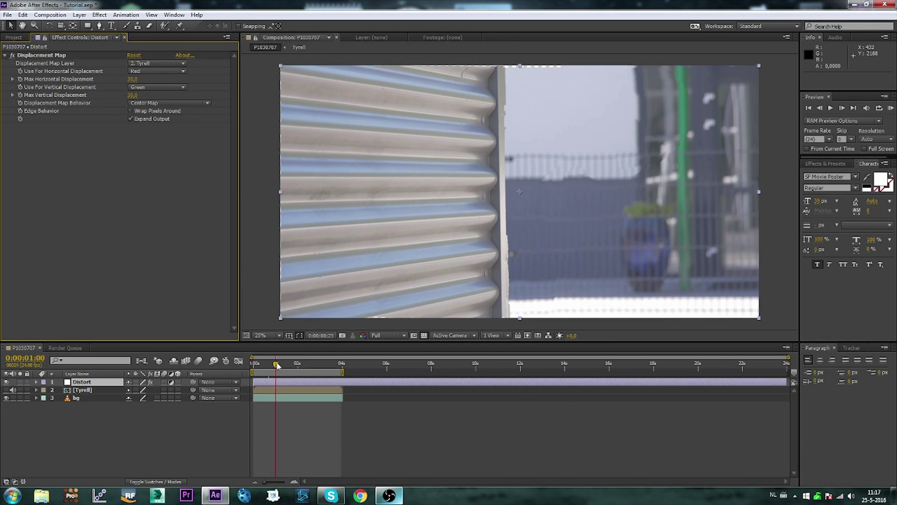
{"action": "double_click", "coordinate": [79, 391]}
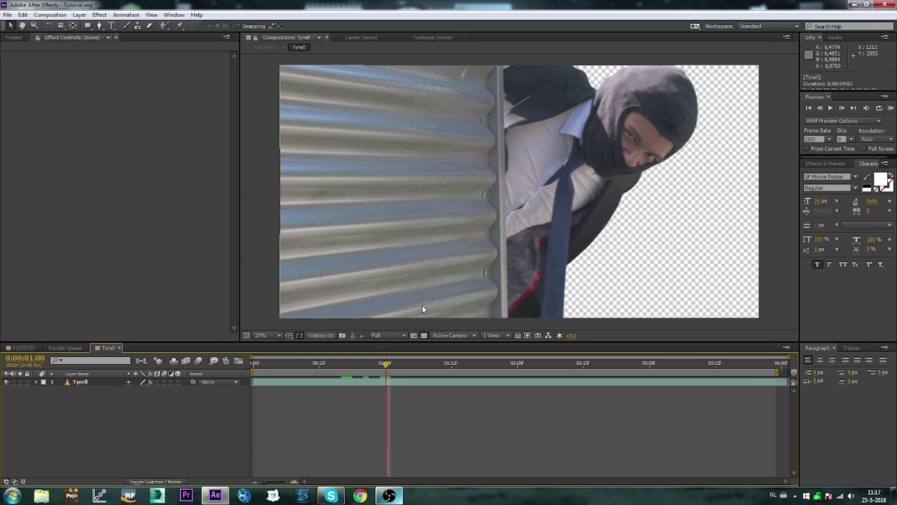
Draw a closed Pen mask on the actor layer around the corrugated wall, following its vertical edge and extending outside the frame.
{"action": "left_click", "coordinate": [99, 26]}
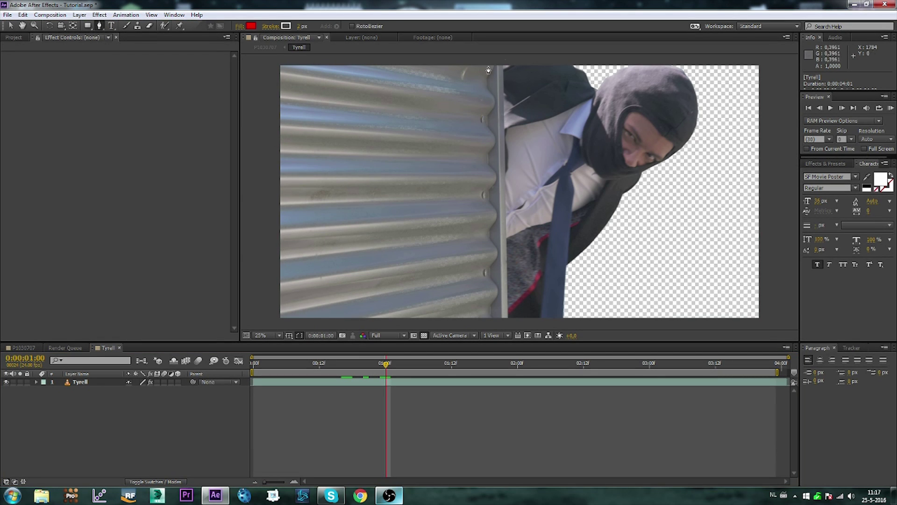
{"action": "left_click", "coordinate": [506, 58]}
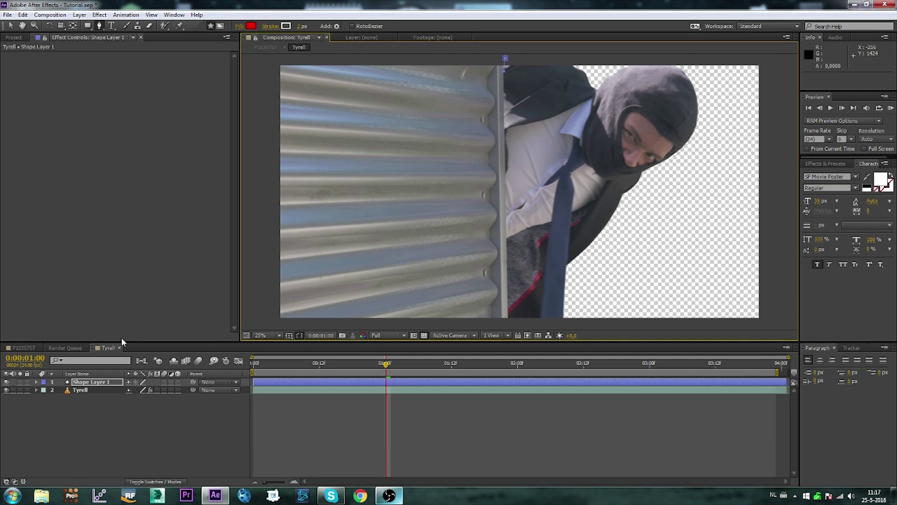
{"action": "key", "text": "Delete"}
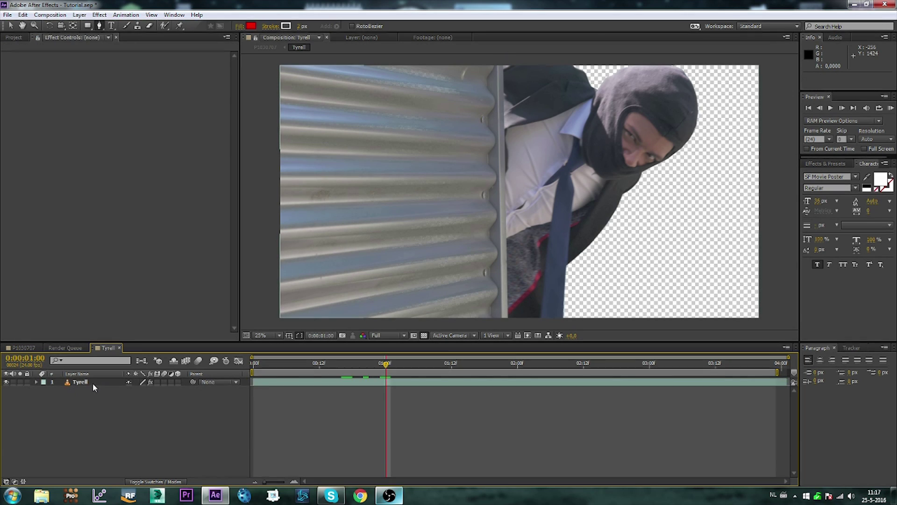
{"action": "left_click", "coordinate": [92, 383]}
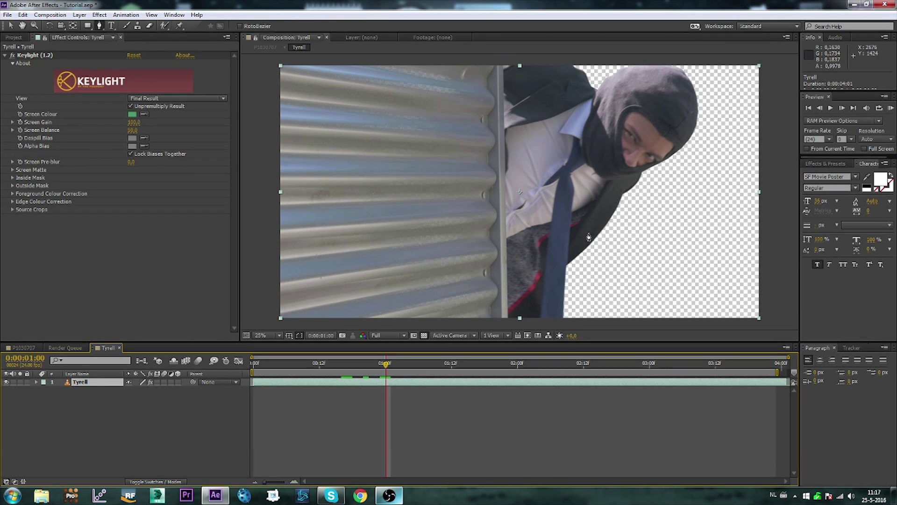
{"action": "left_click_drag", "start_coordinate": [369, 145], "coordinate": [365, 153]}
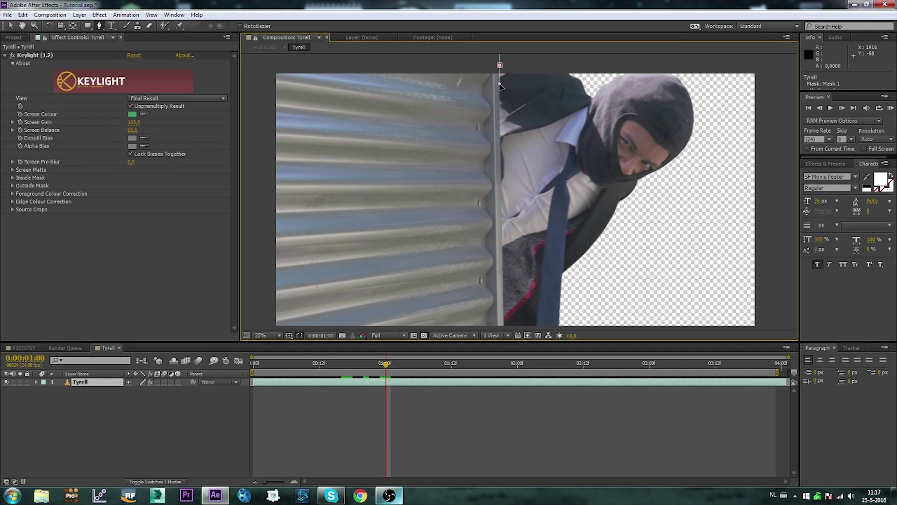
{"action": "scroll", "coordinate": [501, 218], "scroll_direction": "down", "scroll_amount": 3}
{"action": "left_click", "coordinate": [501, 260]}
{"action": "left_click", "coordinate": [503, 274]}
{"action": "left_click", "coordinate": [274, 305]}
{"action": "scroll", "coordinate": [555, 254], "scroll_direction": "down", "scroll_amount": 1}
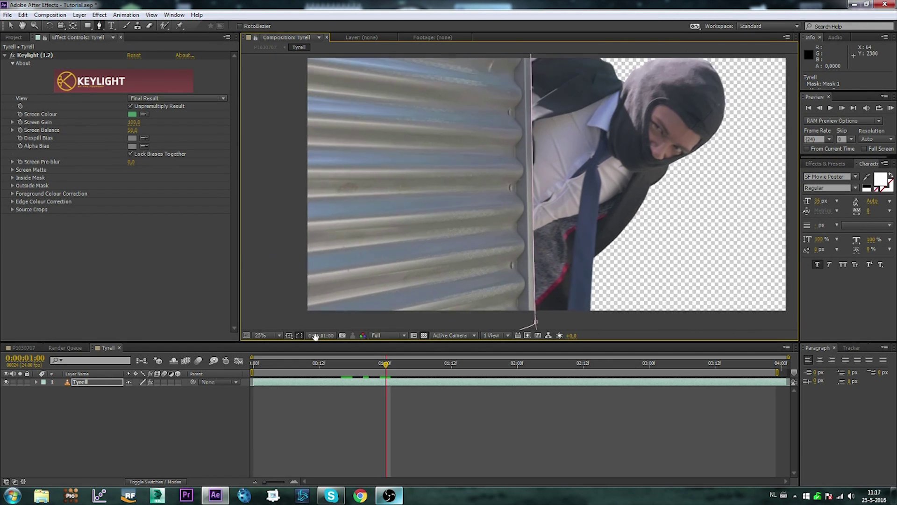
{"action": "left_click_drag", "start_coordinate": [334, 163], "coordinate": [345, 138]}
{"action": "left_click_drag", "start_coordinate": [393, 93], "coordinate": [417, 88]}
{"action": "left_click_drag", "start_coordinate": [472, 101], "coordinate": [475, 104]}
{"action": "left_click", "coordinate": [525, 121]}
Feather the wall mask by 3 pixels and set its mode to Subtract.
{"action": "key", "text": "f"}
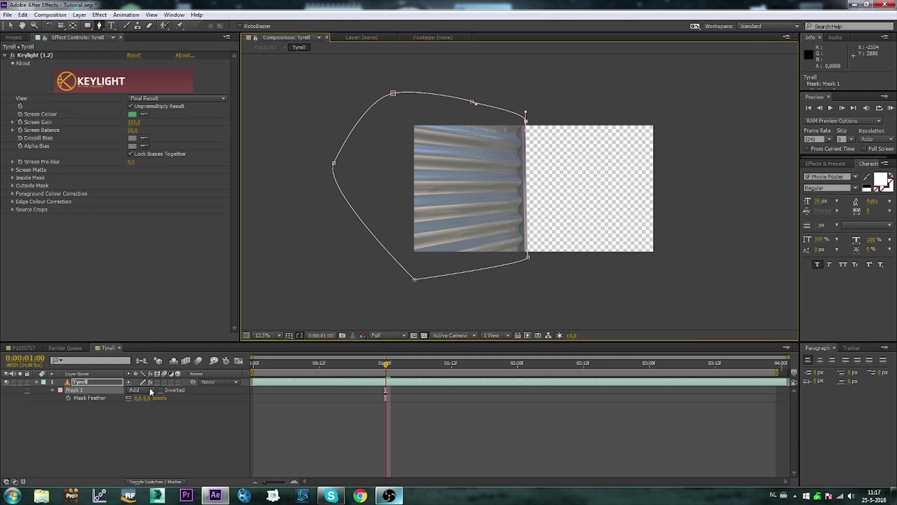
{"action": "left_click_drag", "start_coordinate": [140, 402], "coordinate": [140, 430]}
{"action": "left_click", "coordinate": [140, 389]}
{"action": "left_click", "coordinate": [144, 421]}
Return to the main composition with the Selection tool active and move the current time to 0:00:01:04.
{"action": "left_click", "coordinate": [24, 347]}
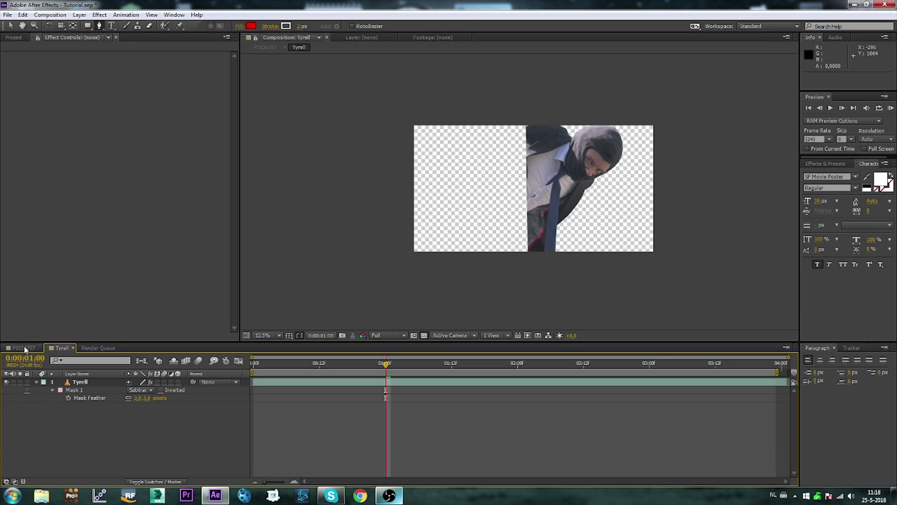
{"action": "left_click", "coordinate": [10, 25]}
{"action": "left_click_drag", "start_coordinate": [274, 368], "coordinate": [280, 368]}
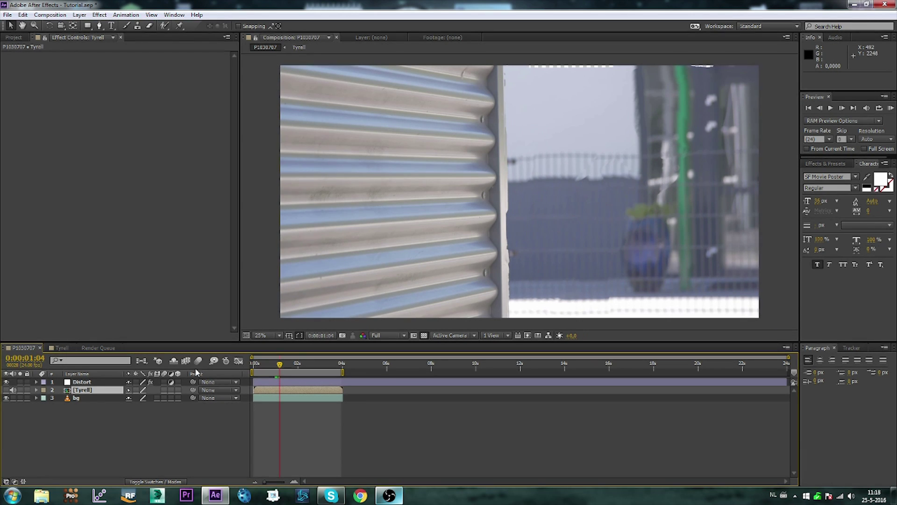
Try larger displacement values on the Distort layer and check the frame edges with the transparency grid.
{"action": "left_click", "coordinate": [93, 382]}
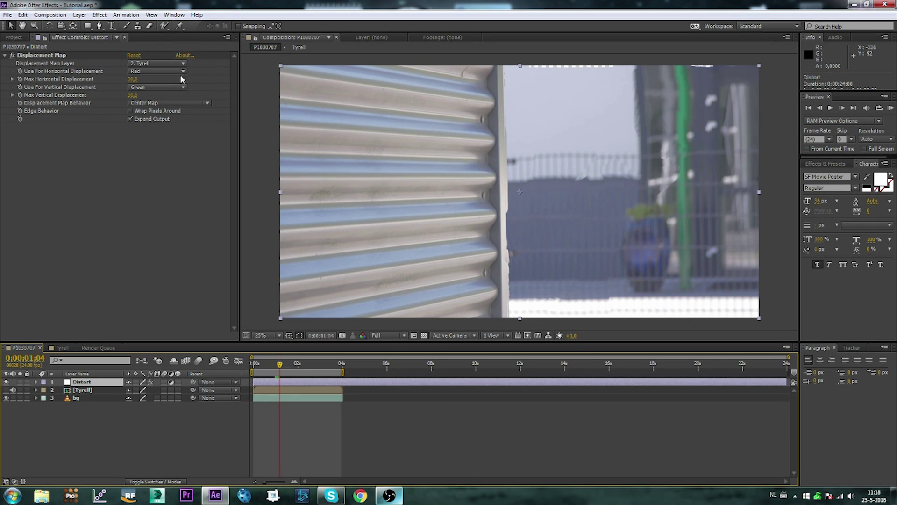
{"action": "left_click_drag", "start_coordinate": [132, 79], "coordinate": [166, 93]}
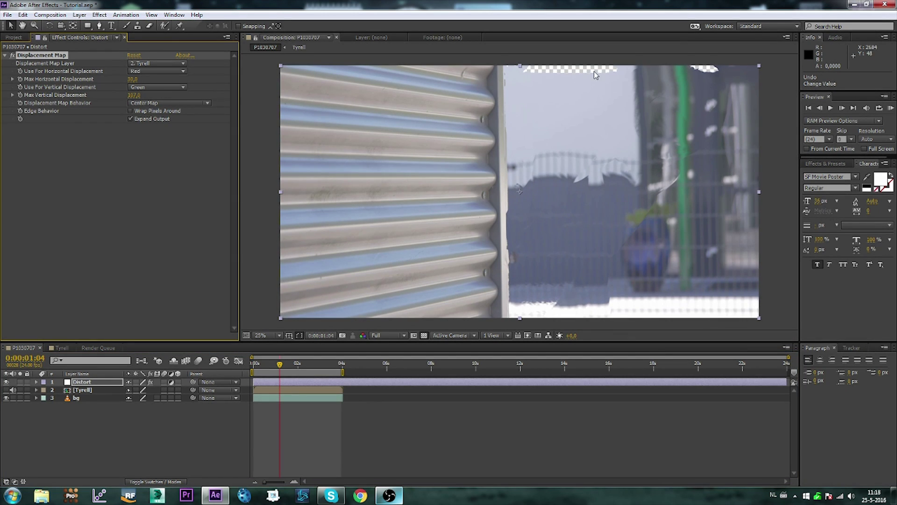
{"action": "left_click", "coordinate": [424, 336]}
{"action": "left_click", "coordinate": [424, 335]}
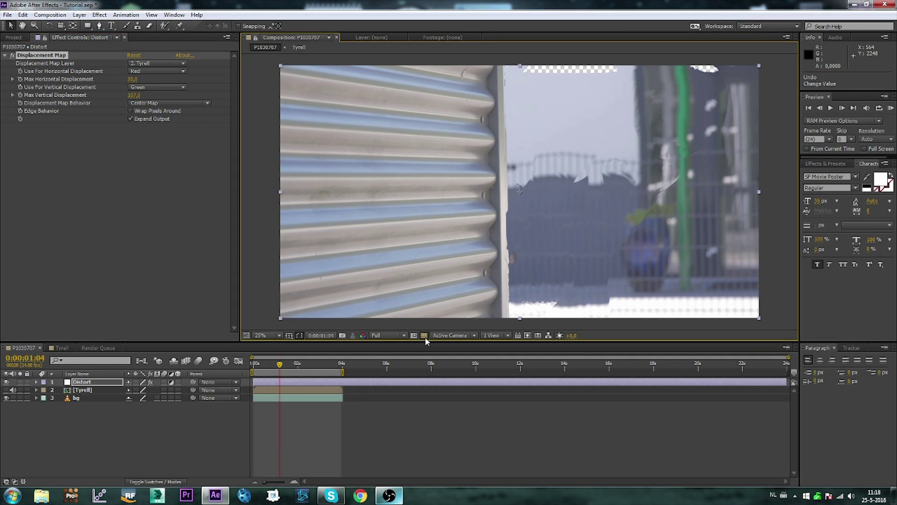
Apply the Motion Tile effect to the Distort layer and place it above Displacement Map in the effect order.
{"action": "right_click", "coordinate": [106, 383]}
{"action": "mouse_move", "coordinate": [156, 143]}
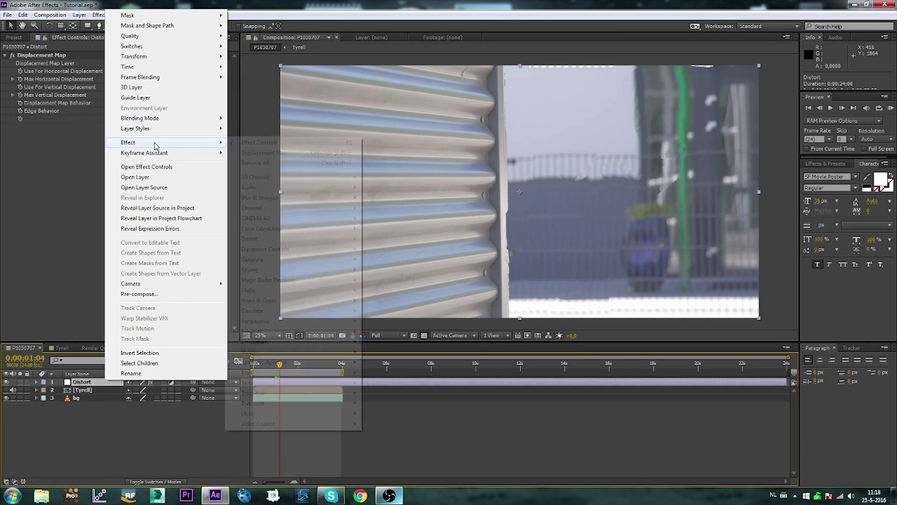
{"action": "mouse_move", "coordinate": [259, 354]}
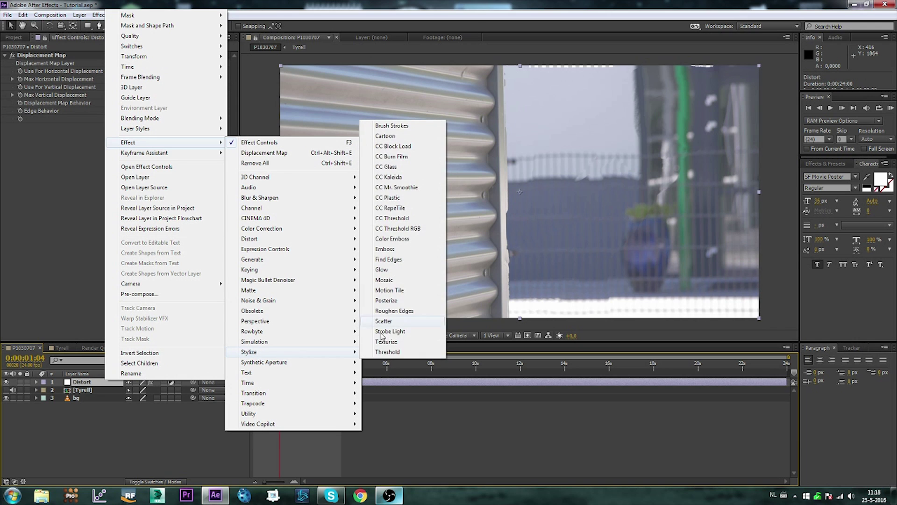
{"action": "left_click", "coordinate": [391, 290]}
{"action": "left_click_drag", "start_coordinate": [53, 129], "coordinate": [74, 58]}
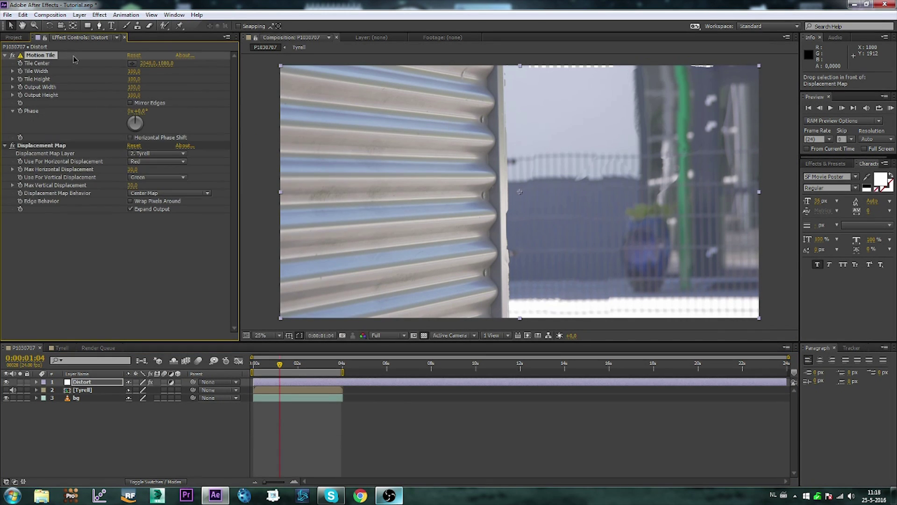
Set Motion Tile's Output Width and Output Height to 150 and enable Mirror Edges.
{"action": "left_click", "coordinate": [135, 88]}
{"action": "type", "text": "150"}
{"action": "key", "text": "Return"}
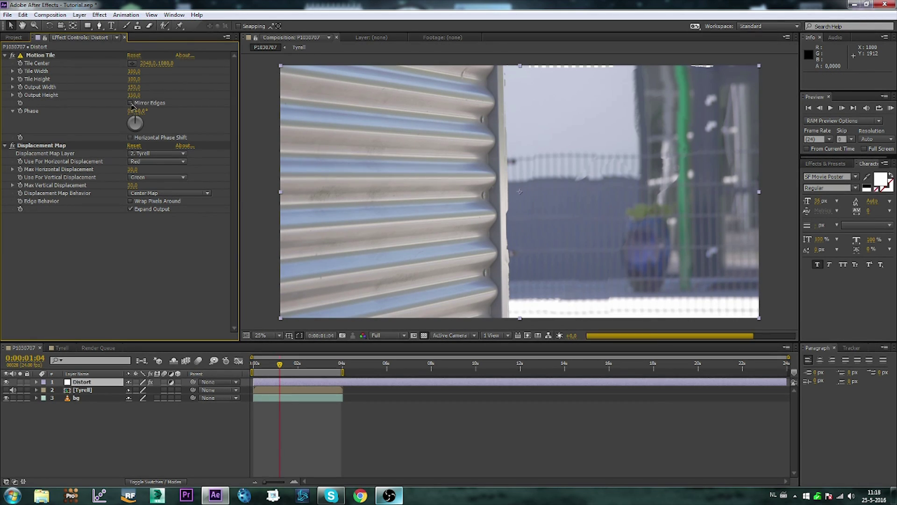
{"action": "left_click", "coordinate": [131, 104]}
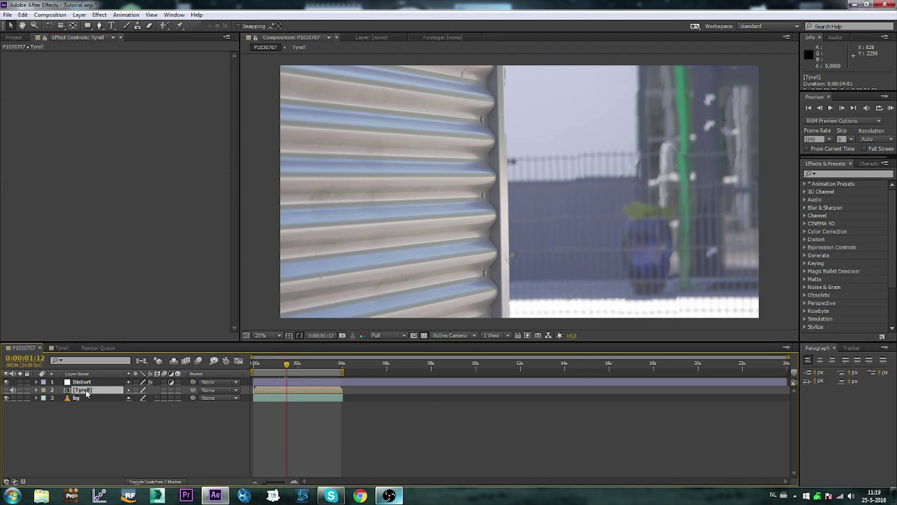
Duplicate the actor composition layer and make the duplicate visible.
{"action": "key", "text": "ctrl+d"}
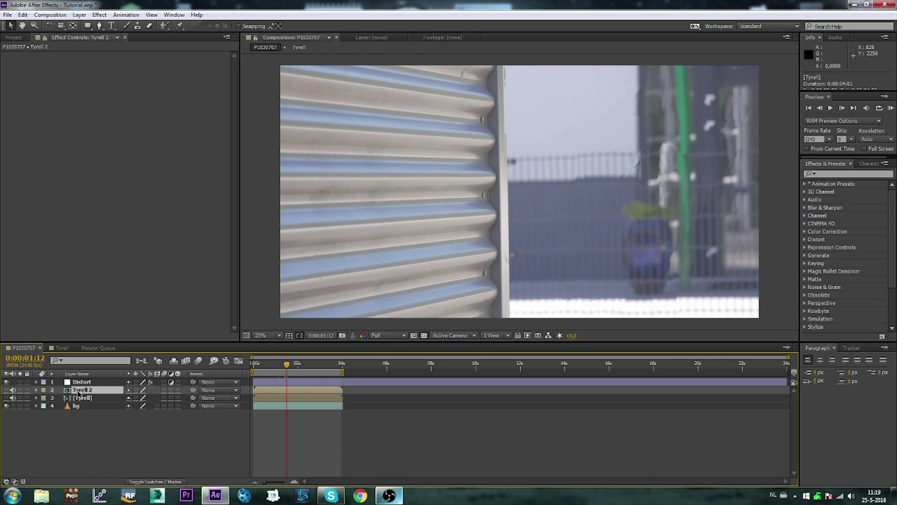
{"action": "left_click", "coordinate": [6, 390]}
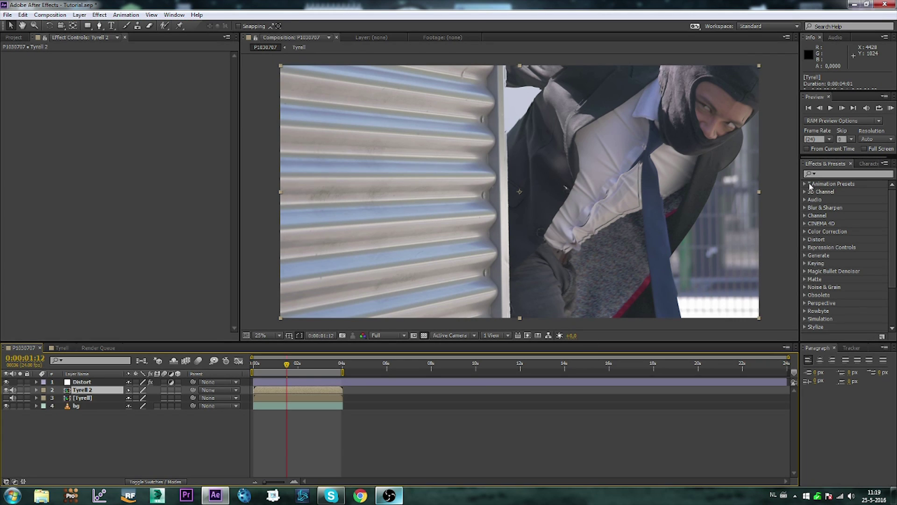
Apply the Find Edges effect to the duplicated actor layer and turn on its Invert option.
{"action": "left_click", "coordinate": [835, 174]}
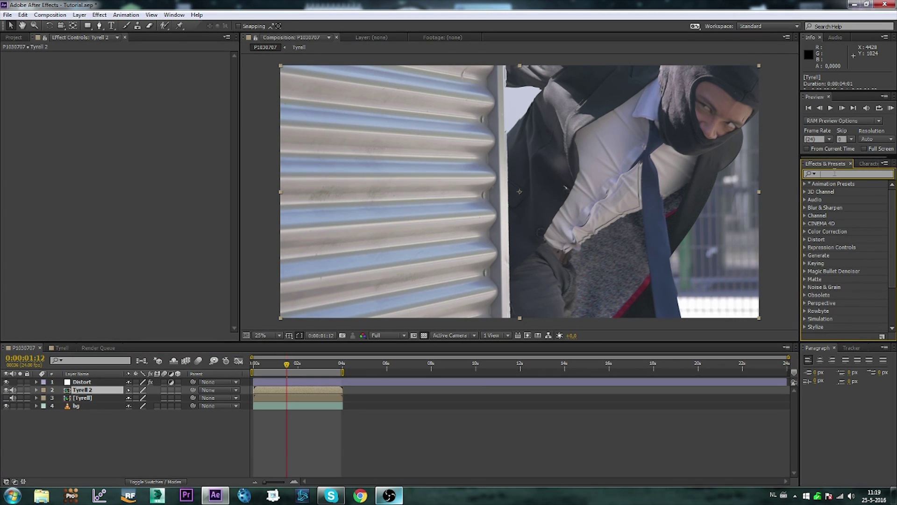
{"action": "type", "text": "find edges"}
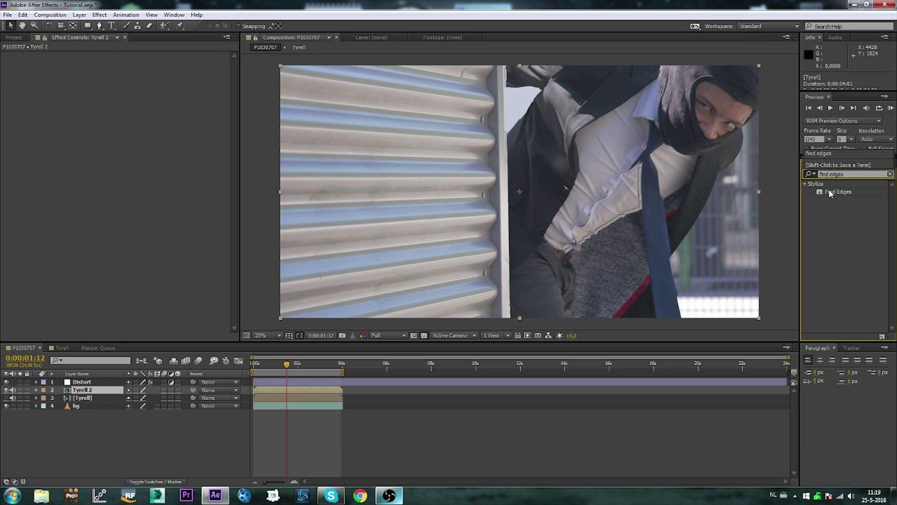
{"action": "left_click_drag", "start_coordinate": [830, 193], "coordinate": [78, 395]}
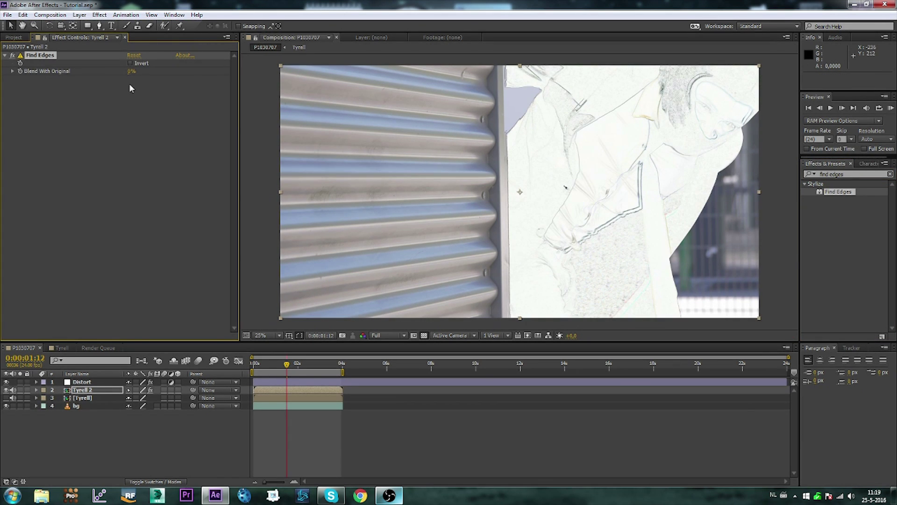
{"action": "left_click", "coordinate": [130, 63]}
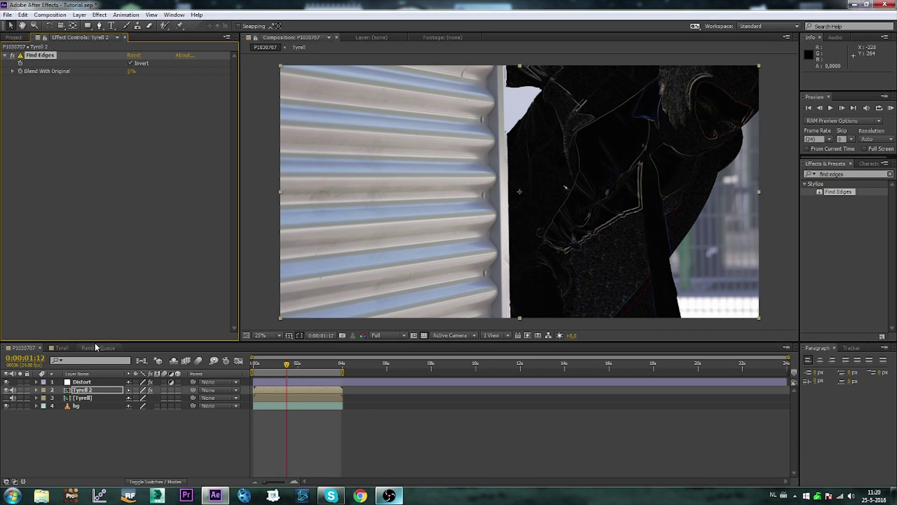
Set the blending mode of the Find Edges actor duplicate to Add.
{"action": "right_click", "coordinate": [94, 391]}
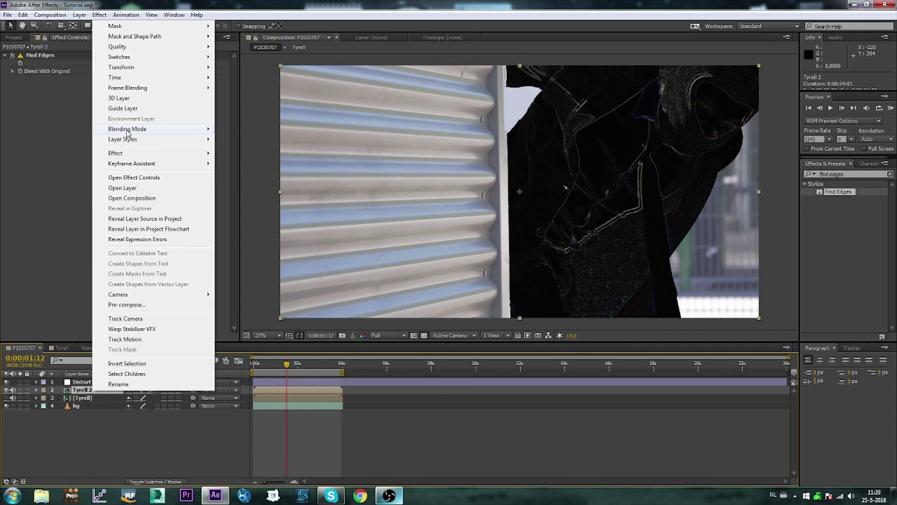
{"action": "mouse_move", "coordinate": [127, 133]}
{"action": "left_click", "coordinate": [276, 194]}
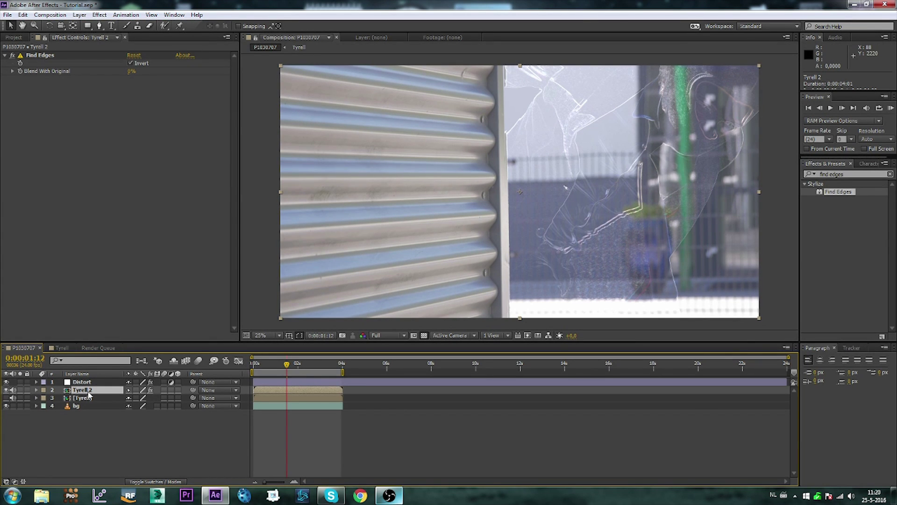
Lower the opacity of the Find Edges actor duplicate to 50% and scrub the timeline to check the faint outlines.
{"action": "key", "text": "t"}
{"action": "mouse_move", "coordinate": [129, 398]}
{"action": "left_mouse_down"}
{"action": "mouse_move", "coordinate": [108, 399]}
{"action": "mouse_move", "coordinate": [122, 401]}
{"action": "left_mouse_up"}
{"action": "left_click", "coordinate": [132, 398]}
{"action": "left_click", "coordinate": [146, 436]}
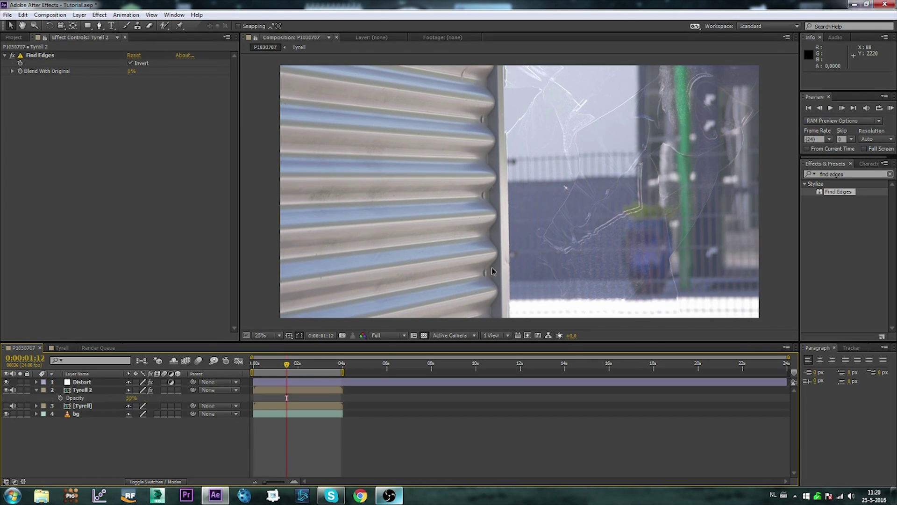
{"action": "left_click", "coordinate": [271, 364]}
{"action": "left_click_drag", "start_coordinate": [271, 364], "coordinate": [287, 365]}
{"action": "left_click", "coordinate": [36, 390]}
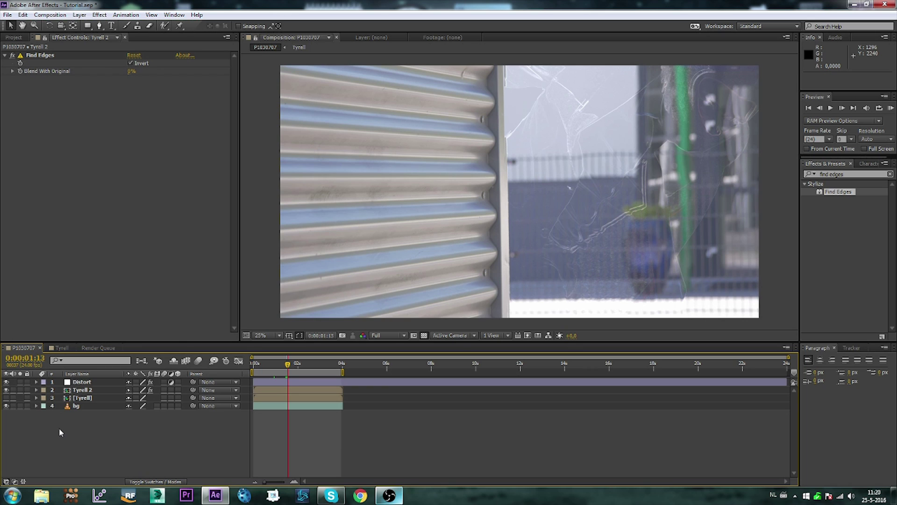
Create a black solid named Fractal and place it directly above the original actor layer.
{"action": "right_click", "coordinate": [60, 433]}
{"action": "mouse_move", "coordinate": [113, 332]}
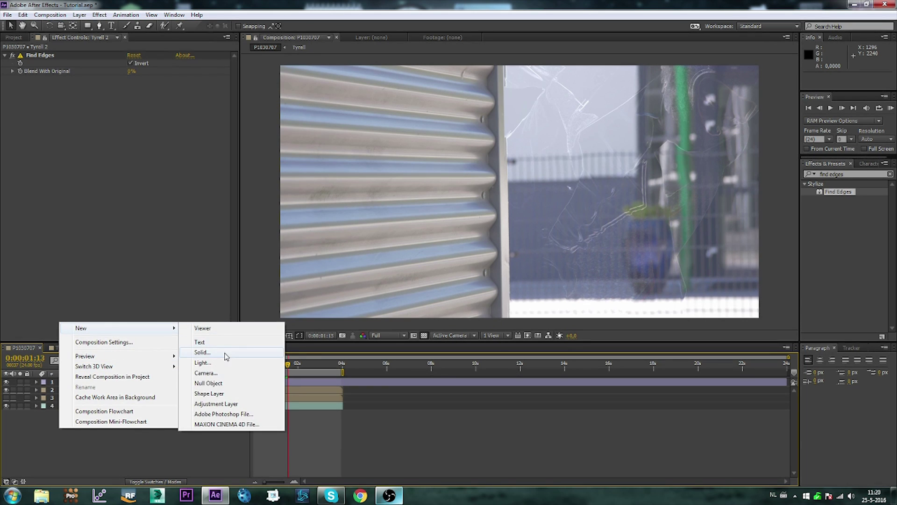
{"action": "left_click", "coordinate": [227, 356]}
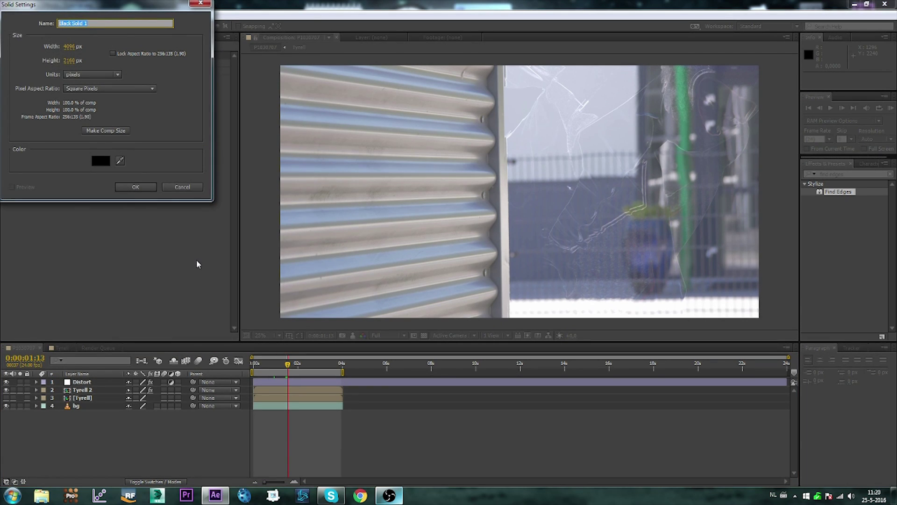
{"action": "key", "text": "BackSpace"}
{"action": "key", "text": "Return"}
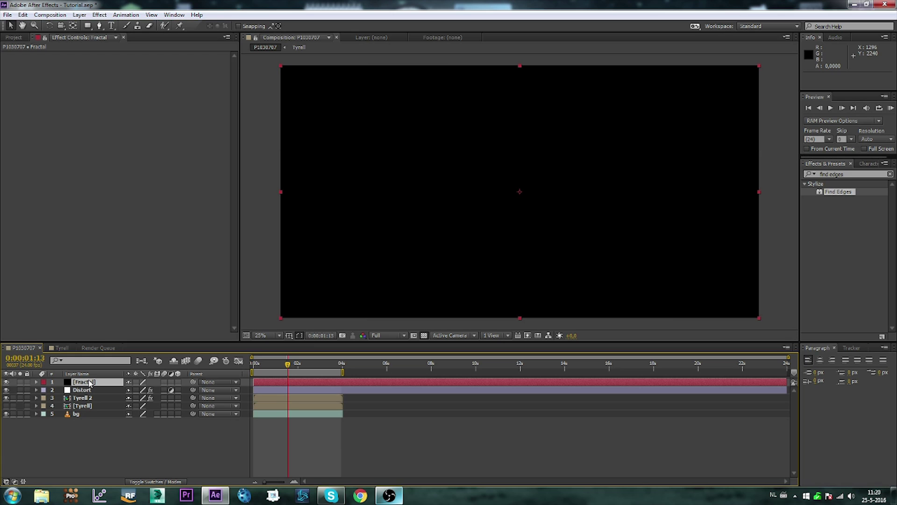
{"action": "left_click_drag", "start_coordinate": [90, 383], "coordinate": [92, 400]}
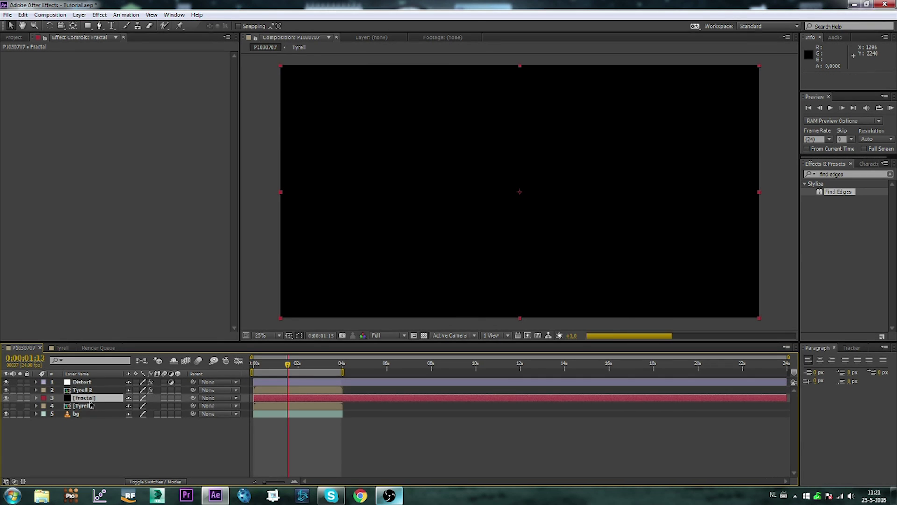
Hide the Distort layer and the Find Edges duplicate, and make the original actor layer visible.
{"action": "left_click", "coordinate": [6, 381]}
{"action": "left_click", "coordinate": [6, 389]}
{"action": "left_click", "coordinate": [6, 413]}
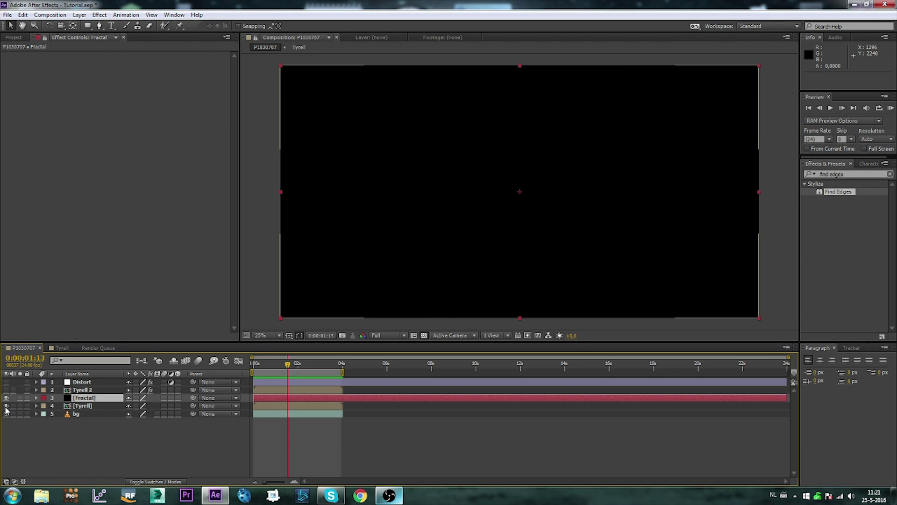
Apply the Fractal Noise effect to the Fractal solid.
{"action": "right_click", "coordinate": [82, 398]}
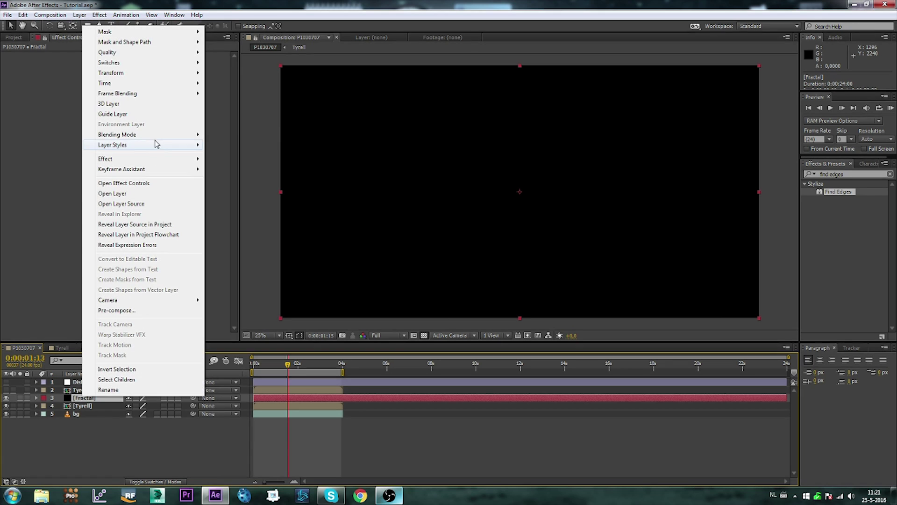
{"action": "mouse_move", "coordinate": [157, 159]}
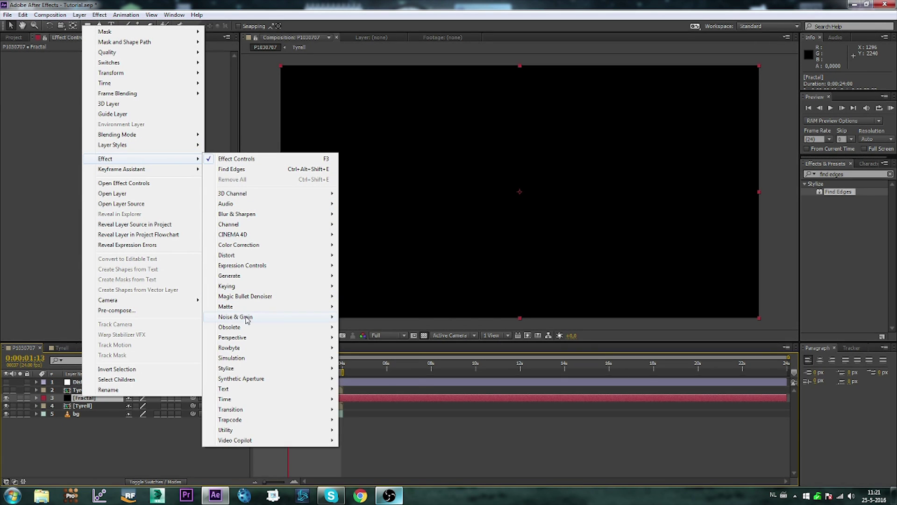
{"action": "mouse_move", "coordinate": [247, 320]}
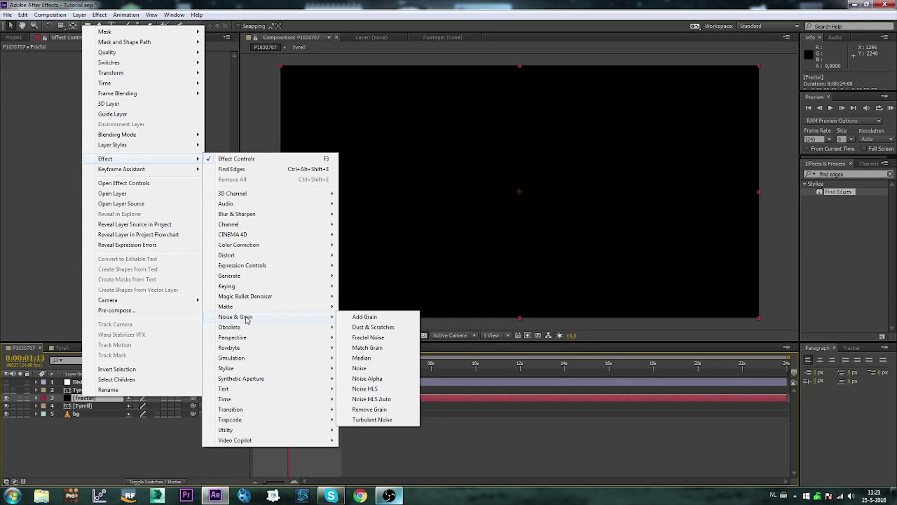
{"action": "left_click", "coordinate": [379, 340]}
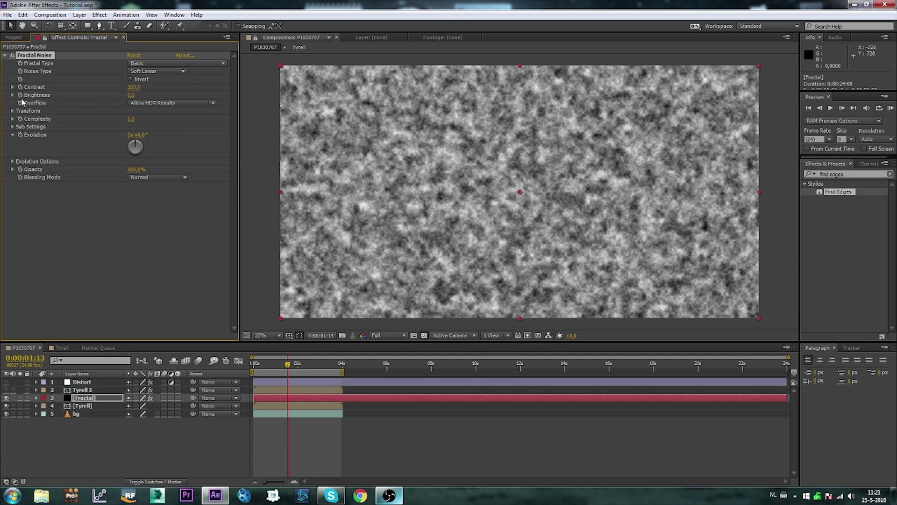
Set the Fractal Noise scale to 241 and raise its contrast and brightness until the solid is white, previewing at Quarter resolution.
{"action": "left_click", "coordinate": [13, 111]}
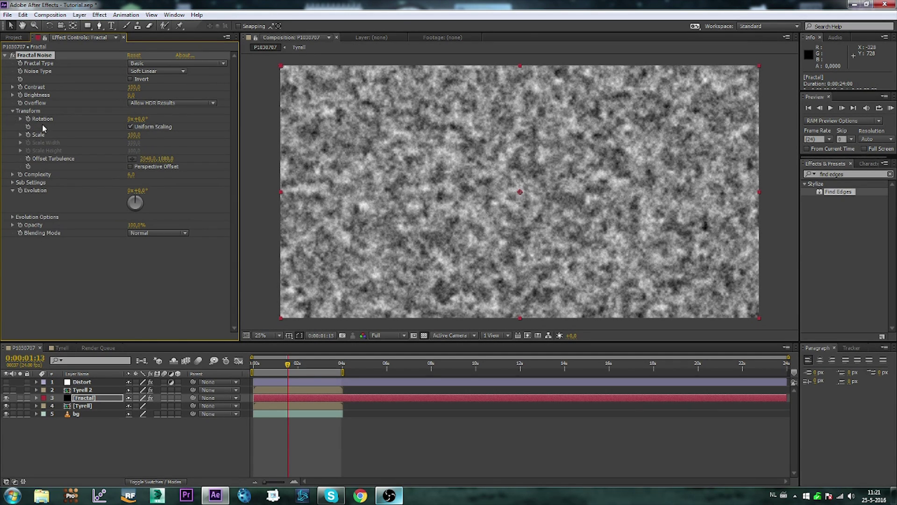
{"action": "left_click_drag", "start_coordinate": [137, 138], "coordinate": [205, 137]}
{"action": "left_click", "coordinate": [387, 335]}
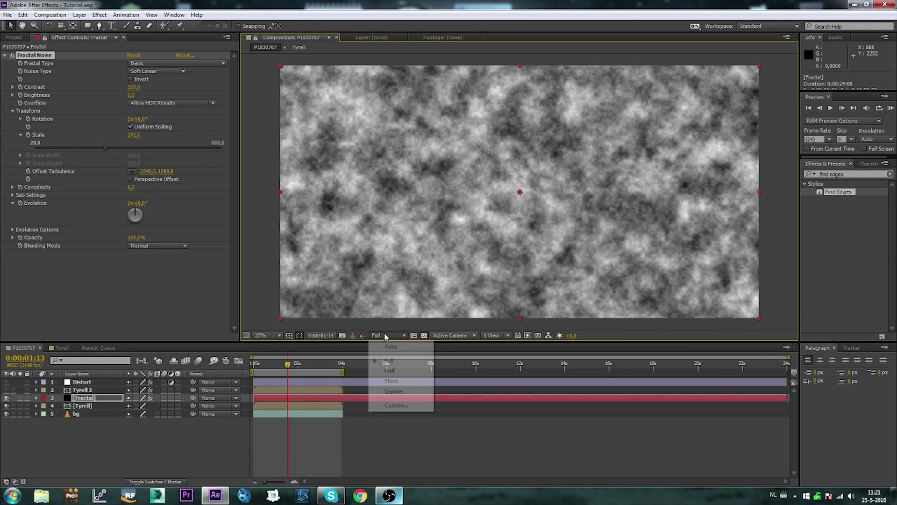
{"action": "left_click", "coordinate": [394, 391]}
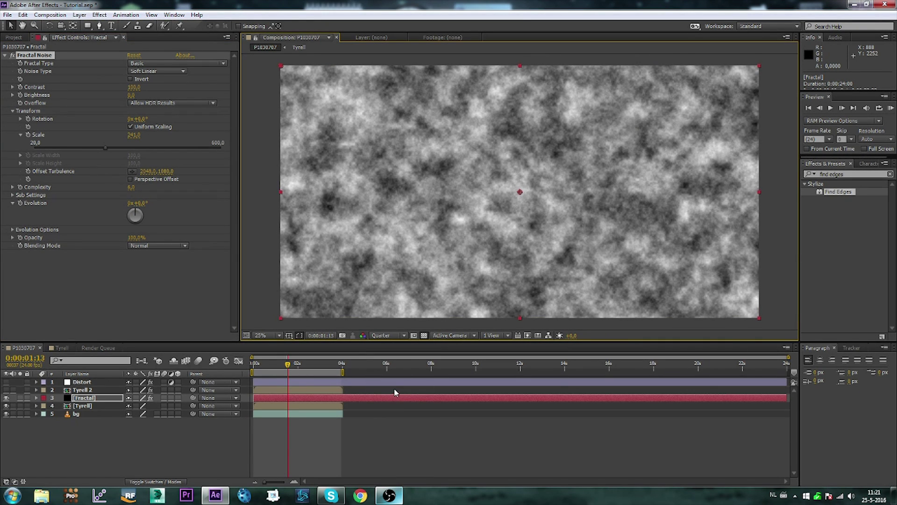
{"action": "left_click_drag", "start_coordinate": [134, 87], "coordinate": [237, 103]}
{"action": "left_click_drag", "start_coordinate": [130, 95], "coordinate": [229, 89]}
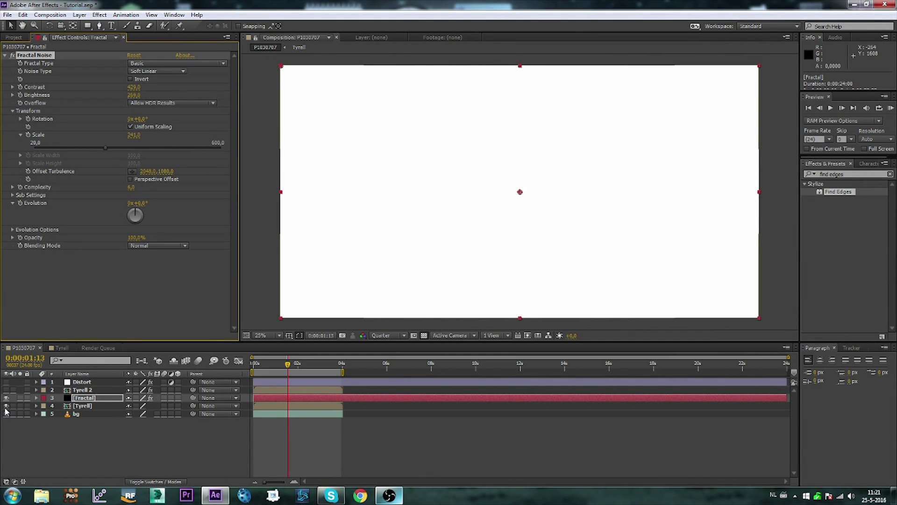
Set the original actor layer's track matte to Luma Matte using the Fractal layer.
{"action": "key", "text": "F4"}
{"action": "left_click", "coordinate": [80, 430]}
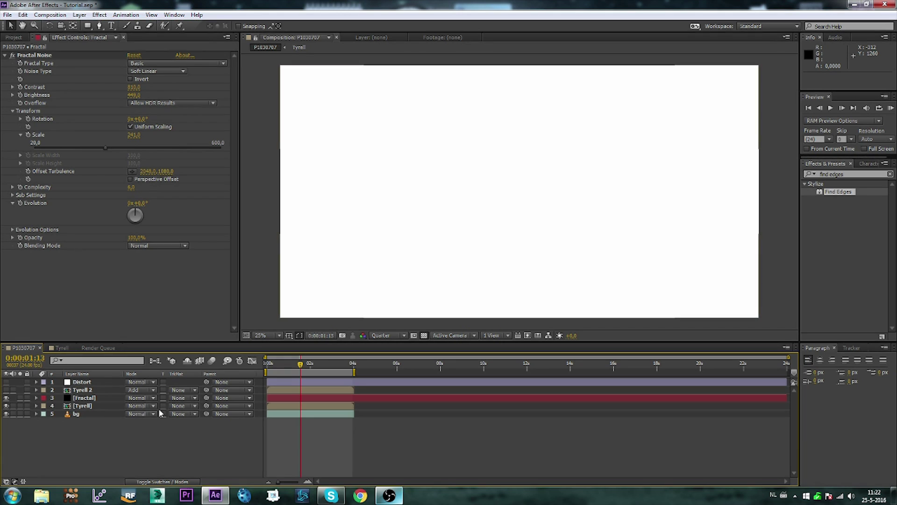
{"action": "left_click", "coordinate": [74, 406]}
{"action": "left_click", "coordinate": [174, 409]}
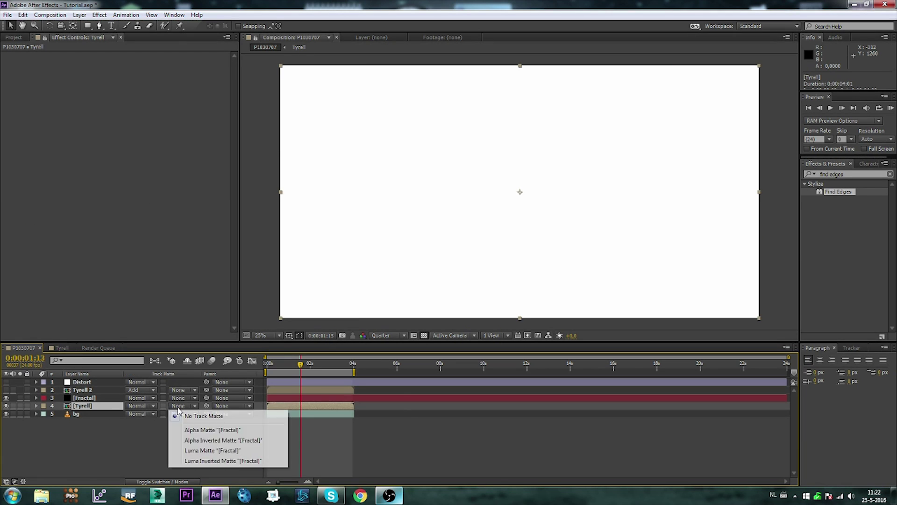
{"action": "left_click", "coordinate": [207, 452]}
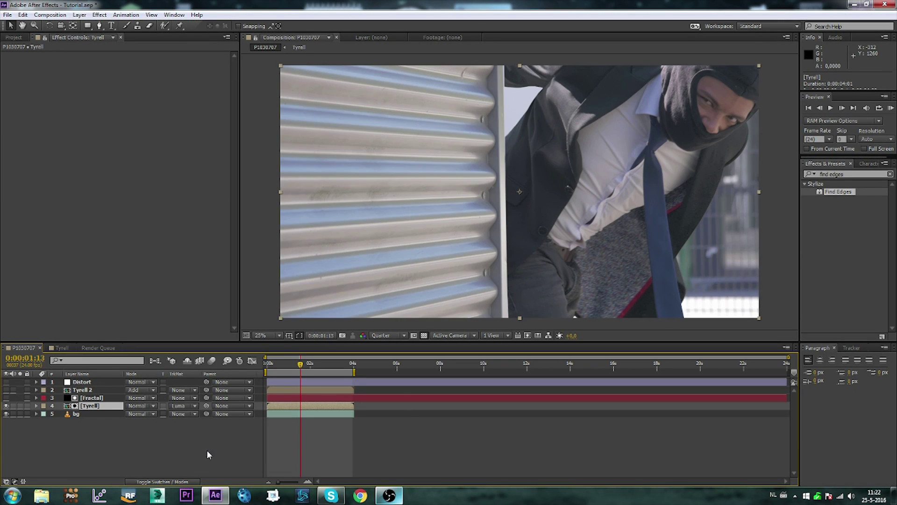
Lower the Fractal Noise brightness to test the dissolve, and raise it again until the actor is fully visible.
{"action": "left_click", "coordinate": [93, 399]}
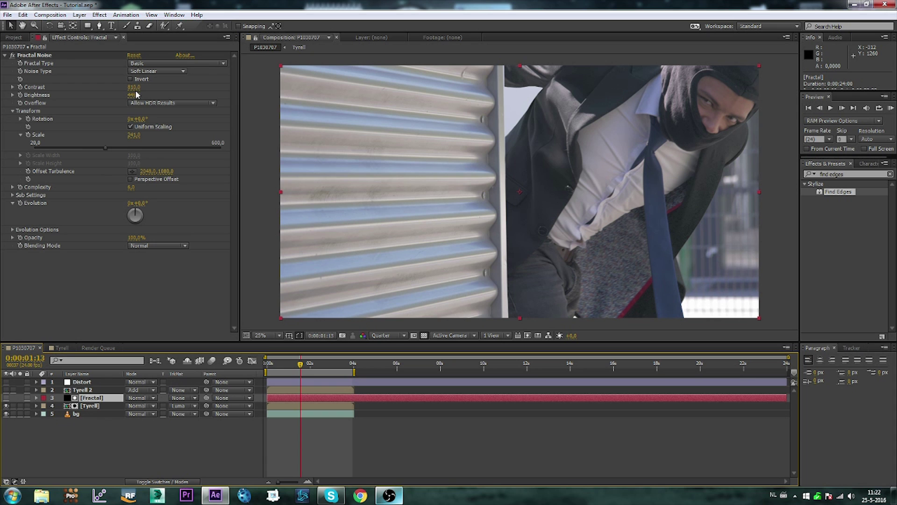
{"action": "left_click_drag", "start_coordinate": [135, 97], "coordinate": [14, 109]}
{"action": "left_click_drag", "start_coordinate": [131, 95], "coordinate": [298, 101]}
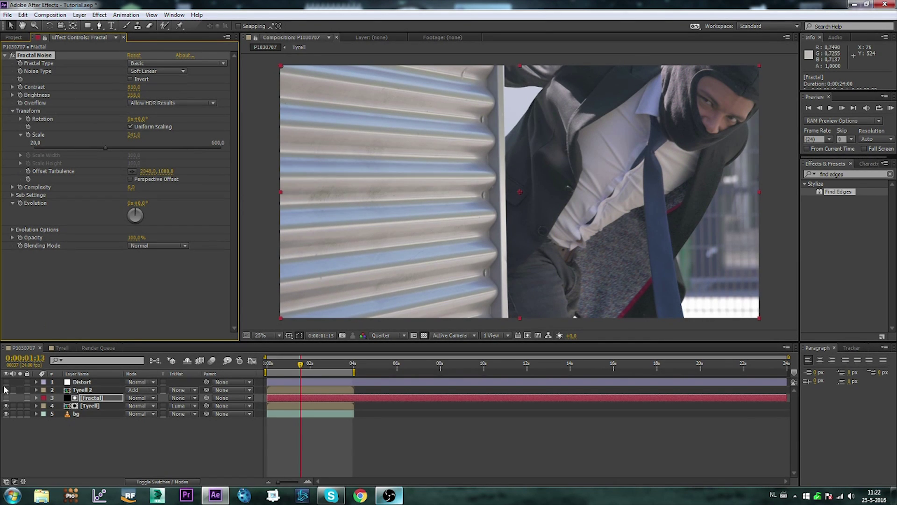
Show the Find Edges duplicate and move it below the matted actor layer, just above the background.
{"action": "left_click", "coordinate": [5, 390]}
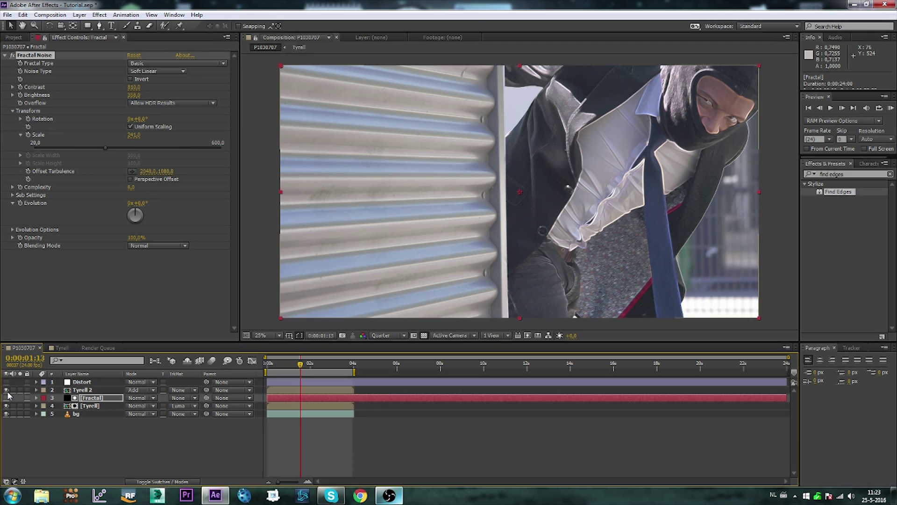
{"action": "left_click", "coordinate": [85, 391]}
{"action": "left_click_drag", "start_coordinate": [86, 391], "coordinate": [91, 410]}
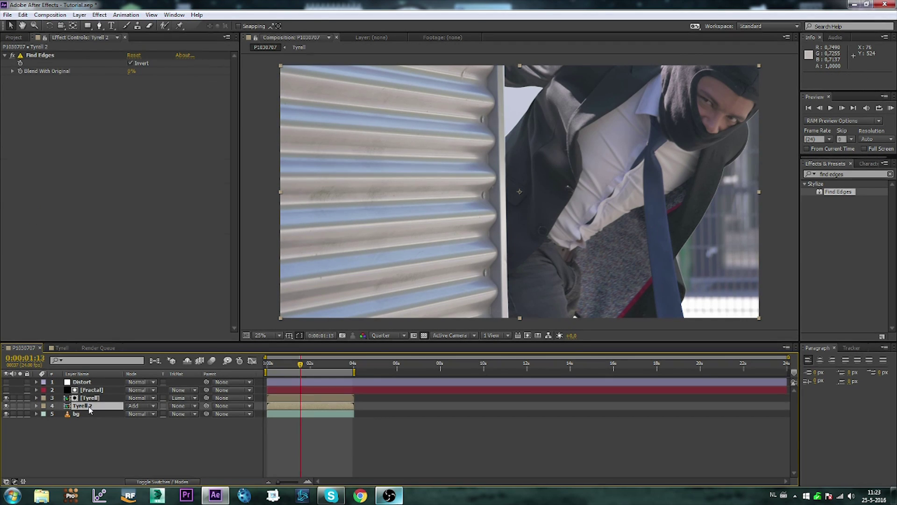
Keyframe the Fractal Noise brightness at 0:00:00:15 and lower it at 0:00:01:08 until the actor is fully dissolved.
{"action": "left_click", "coordinate": [172, 392]}
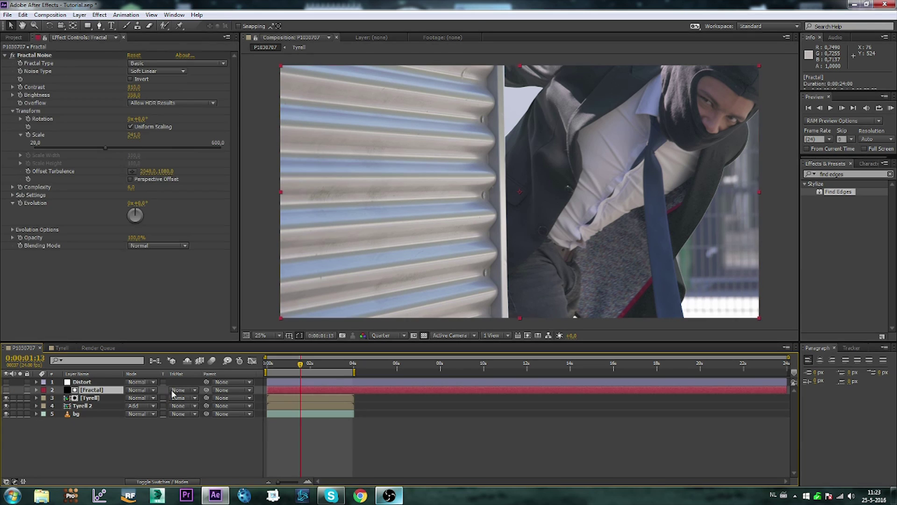
{"action": "left_click_drag", "start_coordinate": [299, 366], "coordinate": [282, 369]}
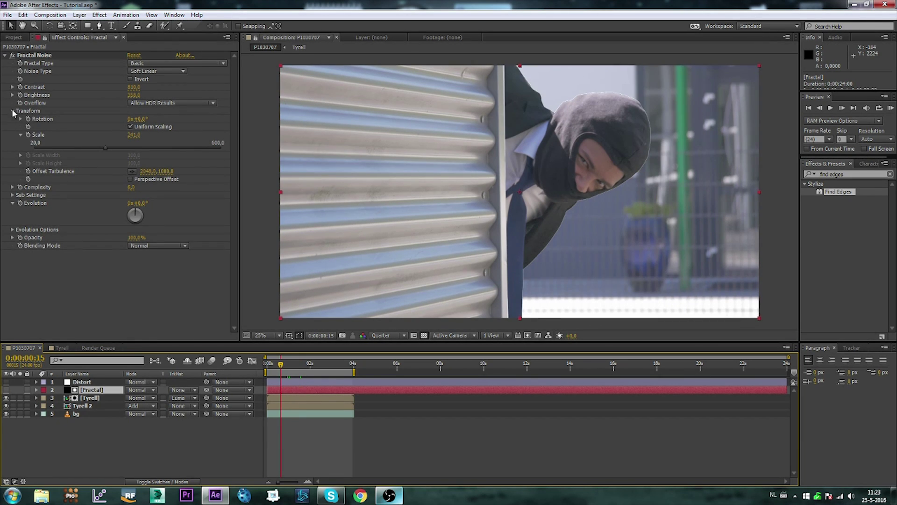
{"action": "left_click", "coordinate": [20, 96]}
{"action": "left_click_drag", "start_coordinate": [283, 371], "coordinate": [298, 371]}
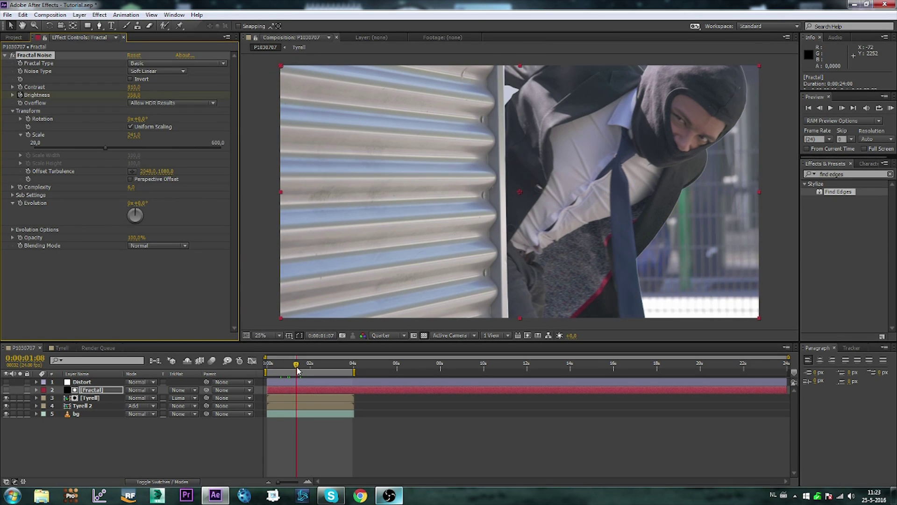
{"action": "left_click_drag", "start_coordinate": [138, 96], "coordinate": [92, 103]}
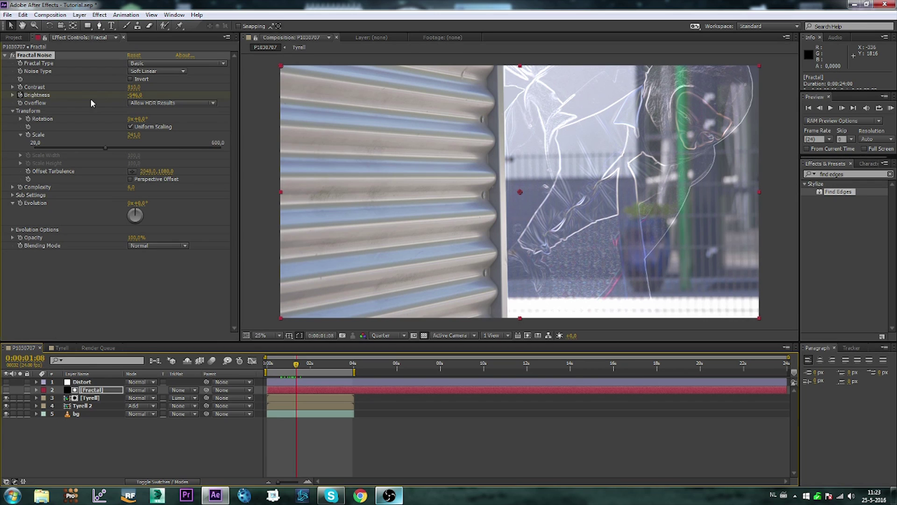
Add an opacity keyframe of 0% to the Find Edges duplicate at 0:00:00:17.
{"action": "left_click", "coordinate": [75, 406]}
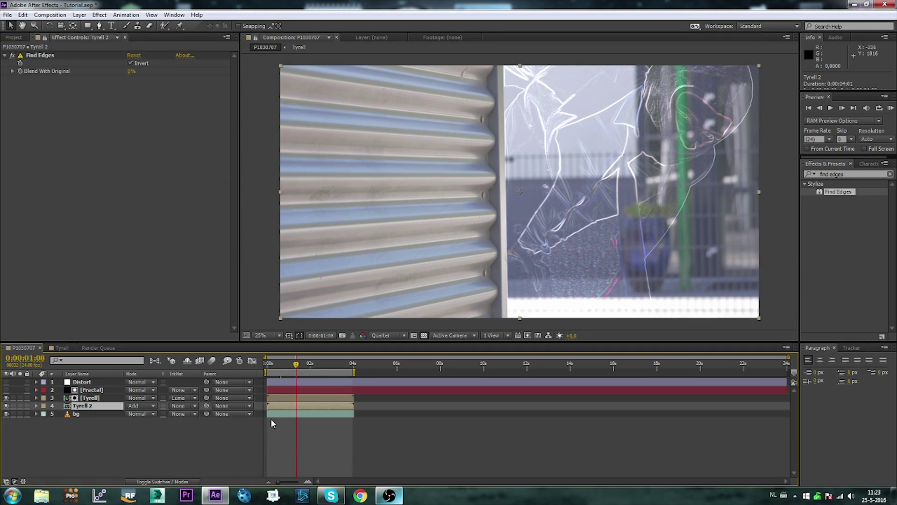
{"action": "left_click", "coordinate": [285, 365]}
{"action": "left_click_drag", "start_coordinate": [285, 365], "coordinate": [282, 368]}
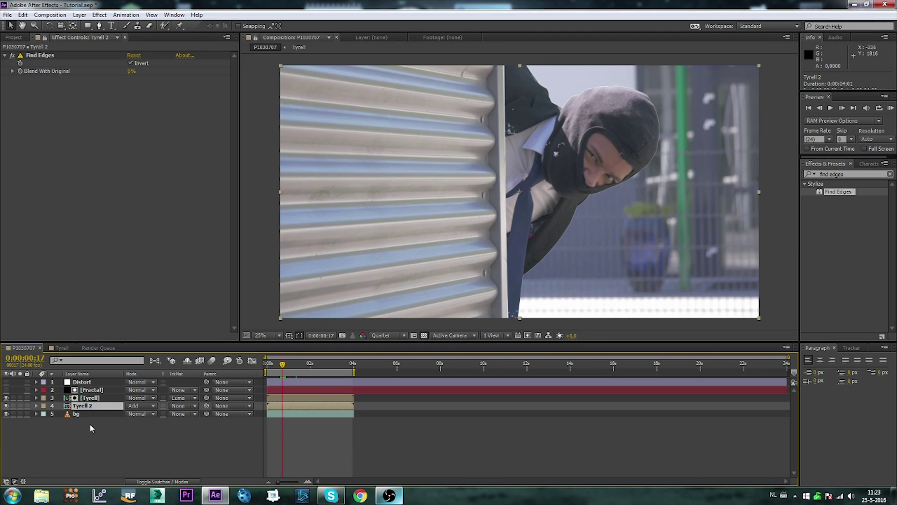
{"action": "key", "text": "t"}
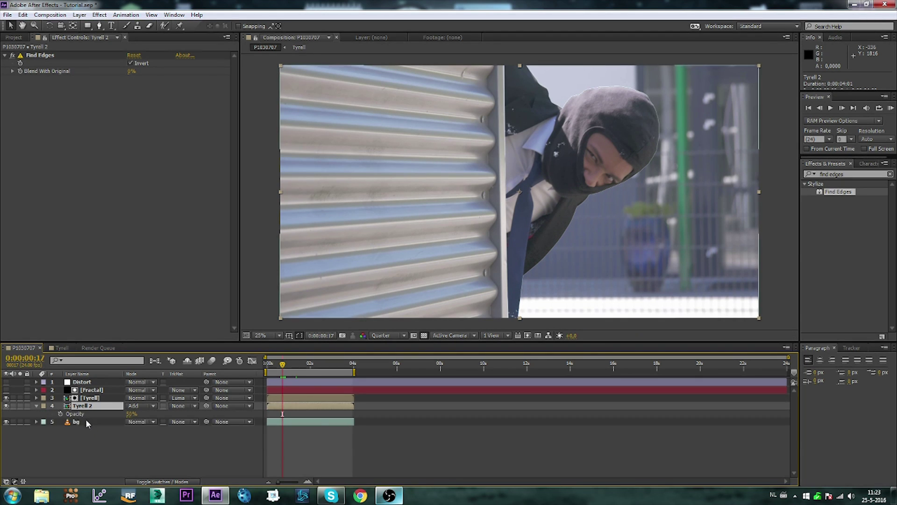
{"action": "left_click", "coordinate": [60, 414]}
{"action": "left_click", "coordinate": [129, 417]}
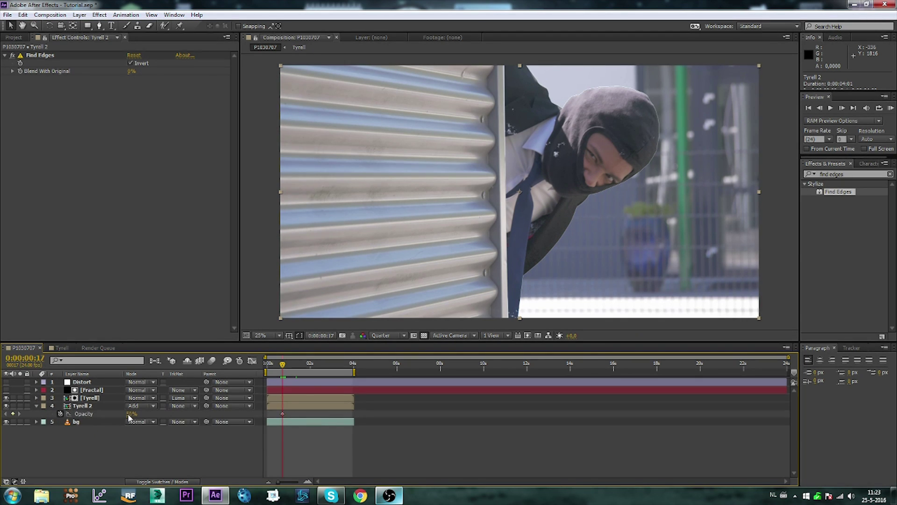
{"action": "left_click_drag", "start_coordinate": [130, 415], "coordinate": [89, 419]}
Add a second opacity keyframe of 50% to the Find Edges duplicate at 0:00:01:05.
{"action": "left_click_drag", "start_coordinate": [282, 367], "coordinate": [293, 366]}
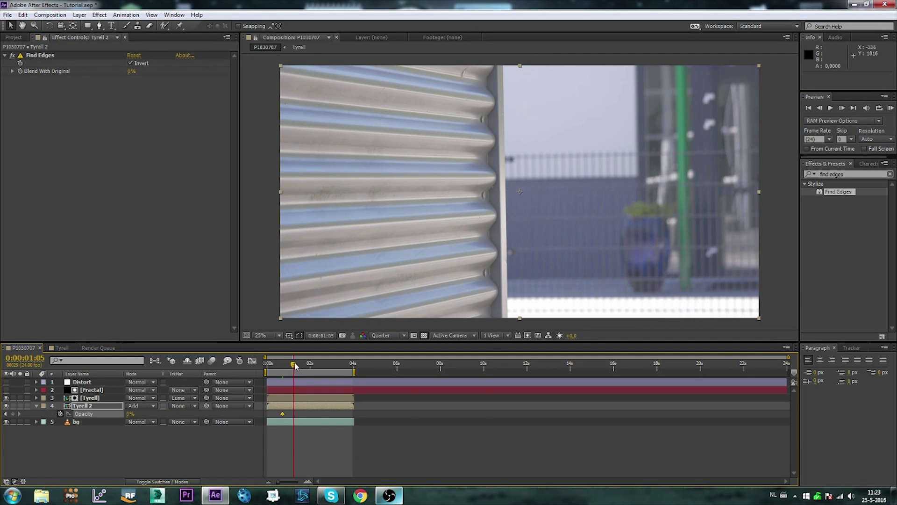
{"action": "type", "text": "50"}
{"action": "key", "text": "Return"}
Animate the Evolution of the Fractal layer's Fractal Noise with the expression time*200 and check the dissolve around 0:00:00:22.
{"action": "mouse_move", "coordinate": [291, 366]}
{"action": "left_mouse_down"}
{"action": "mouse_move", "coordinate": [281, 366]}
{"action": "mouse_move", "coordinate": [302, 369]}
{"action": "mouse_move", "coordinate": [284, 371]}
{"action": "left_mouse_up"}
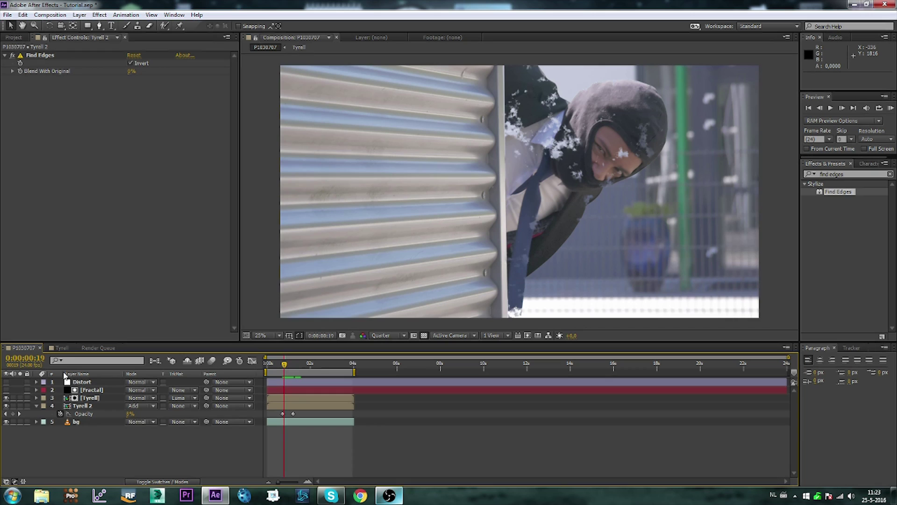
{"action": "left_click", "coordinate": [89, 390]}
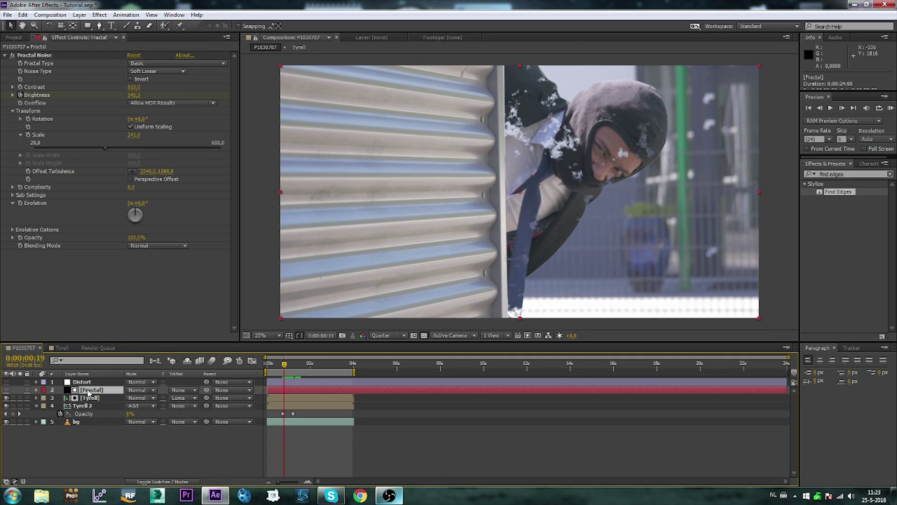
{"action": "left_click", "coordinate": [20, 204], "text": "alt"}
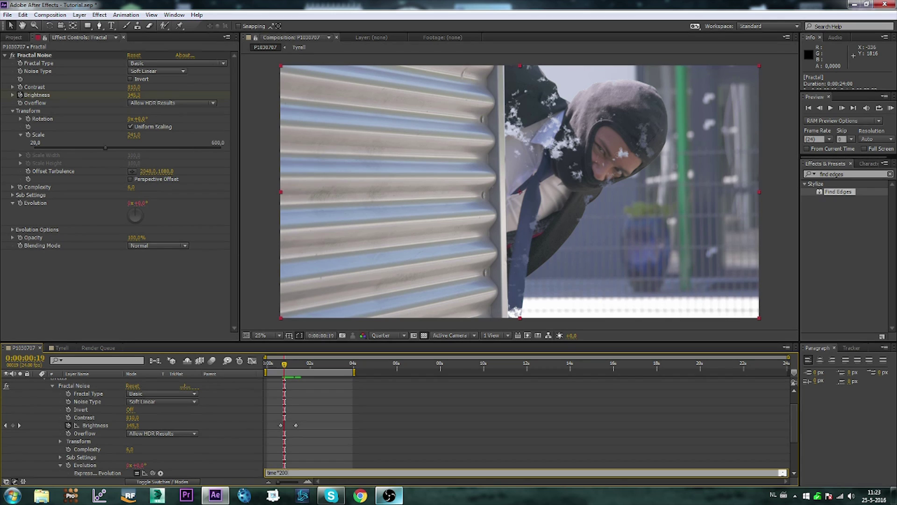
{"action": "left_click", "coordinate": [369, 418]}
{"action": "left_click_drag", "start_coordinate": [280, 369], "coordinate": [287, 369]}
{"action": "left_click", "coordinate": [292, 474]}
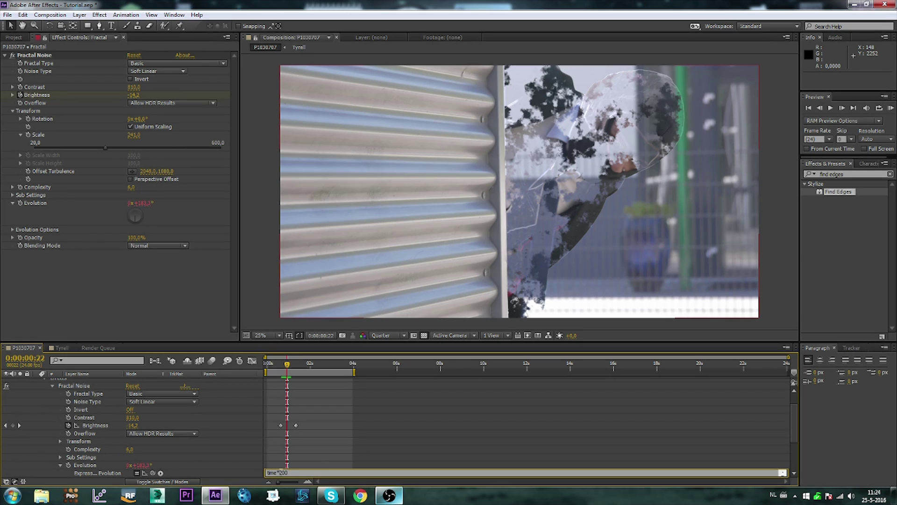
{"action": "right_click", "coordinate": [282, 477]}
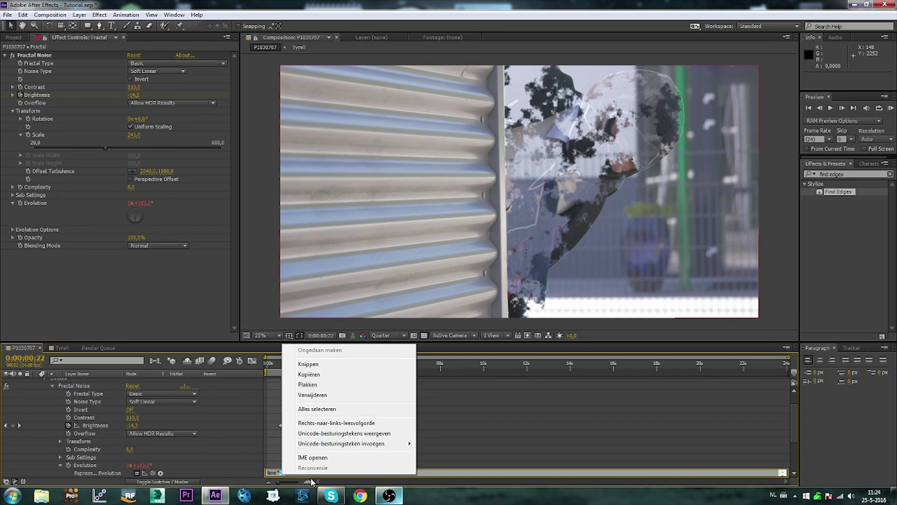
{"action": "left_click", "coordinate": [460, 445]}
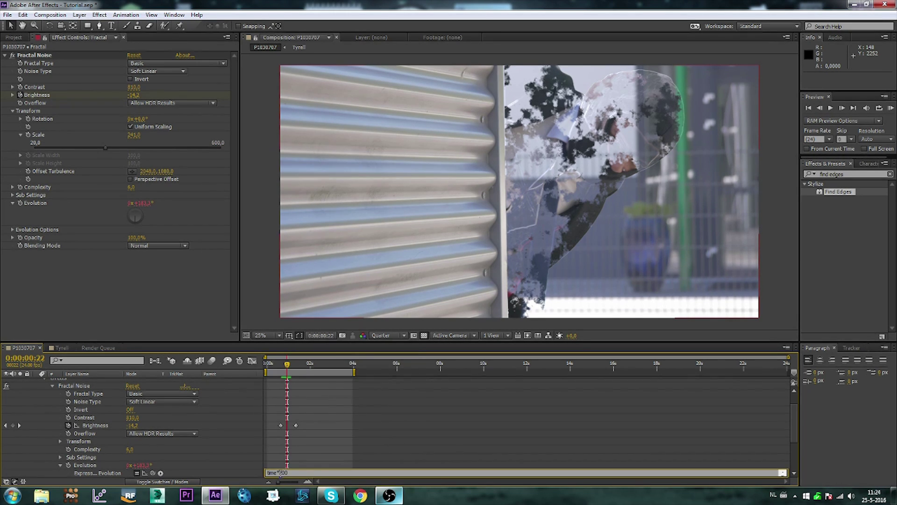
{"action": "left_click", "coordinate": [324, 462]}
{"action": "left_click_drag", "start_coordinate": [287, 366], "coordinate": [290, 366]}
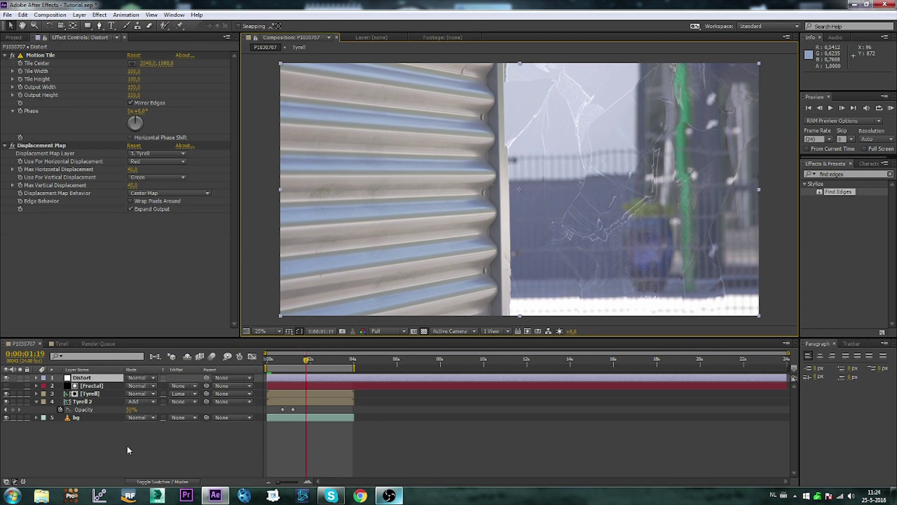
Move the Distort adjustment layer below the matted actor layer, directly above the Find Edges duplicate.
{"action": "left_click", "coordinate": [95, 382]}
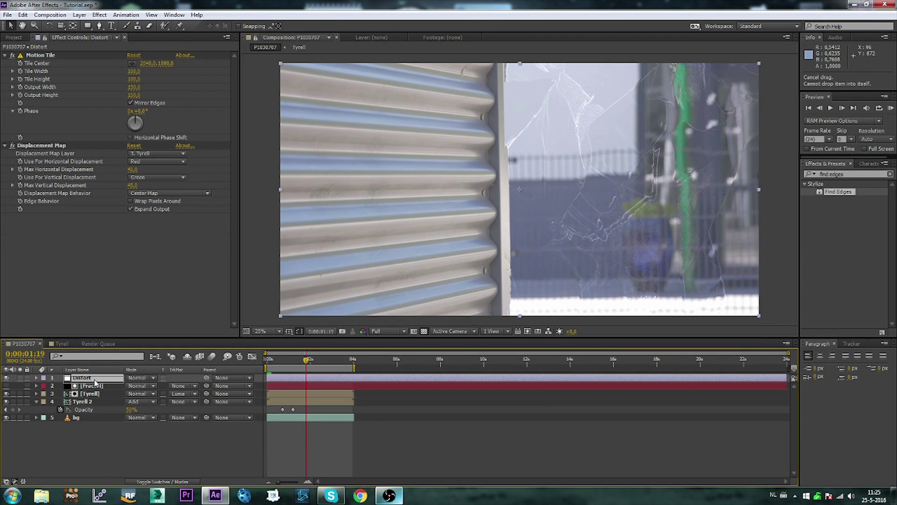
{"action": "left_click_drag", "start_coordinate": [95, 381], "coordinate": [98, 386]}
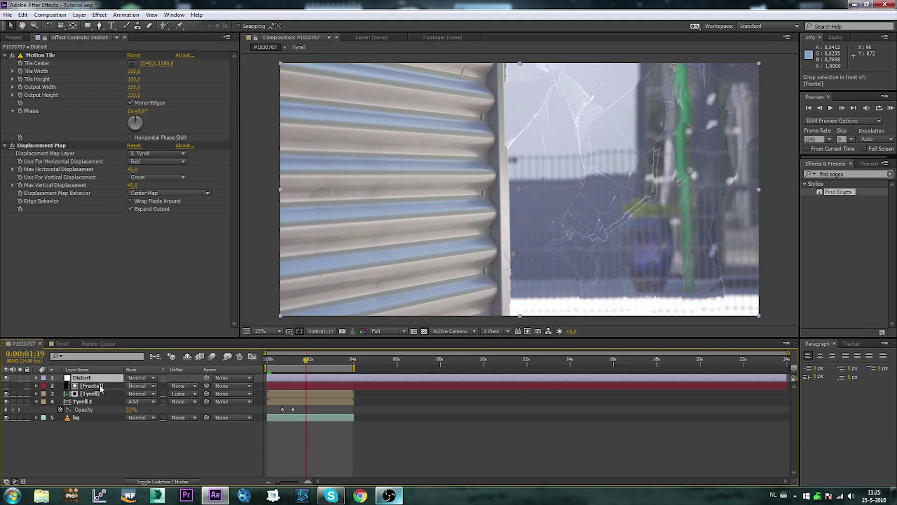
{"action": "left_click_drag", "start_coordinate": [104, 398], "coordinate": [104, 397]}
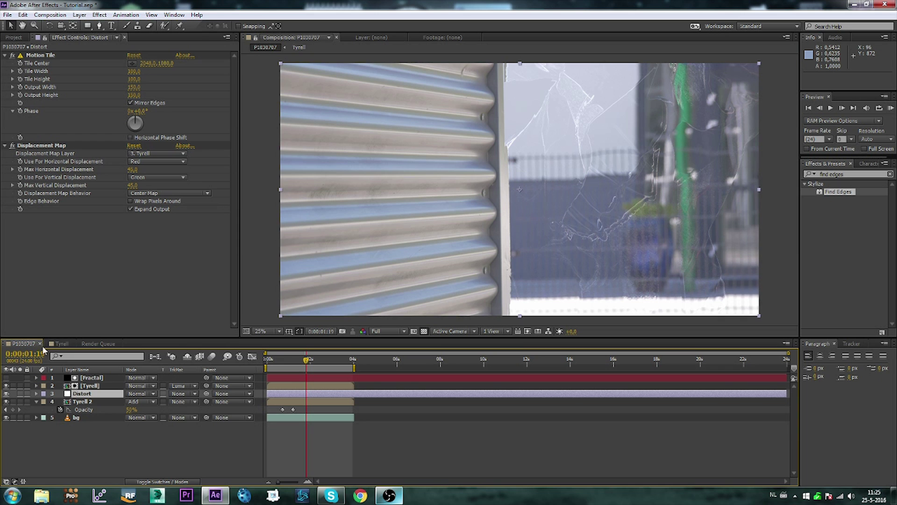
Run a RAM preview of the composition to check the finished cloaking effect.
{"action": "left_click", "coordinate": [47, 15]}
{"action": "mouse_move", "coordinate": [77, 139]}
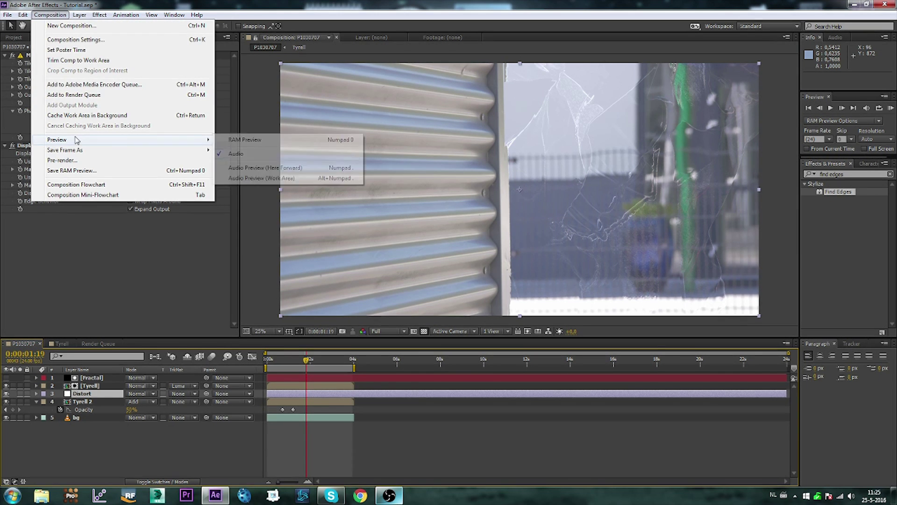
{"action": "left_click", "coordinate": [252, 137]}
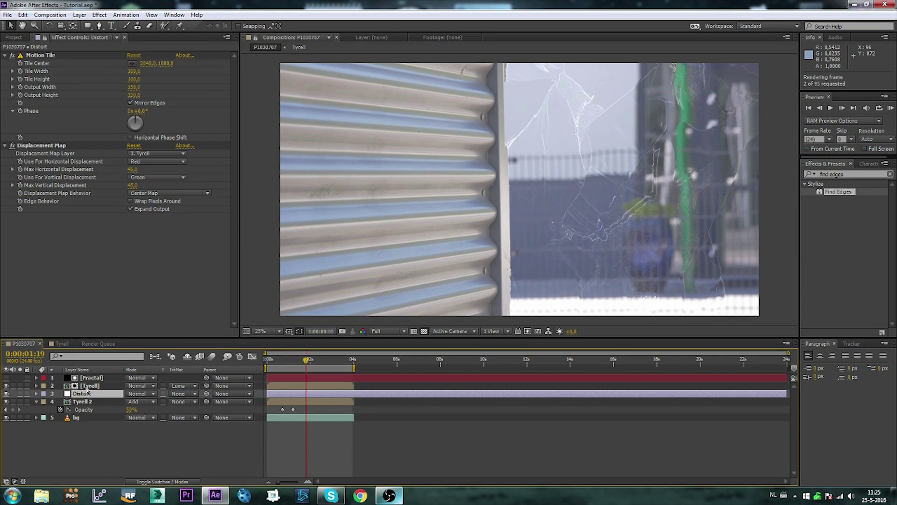